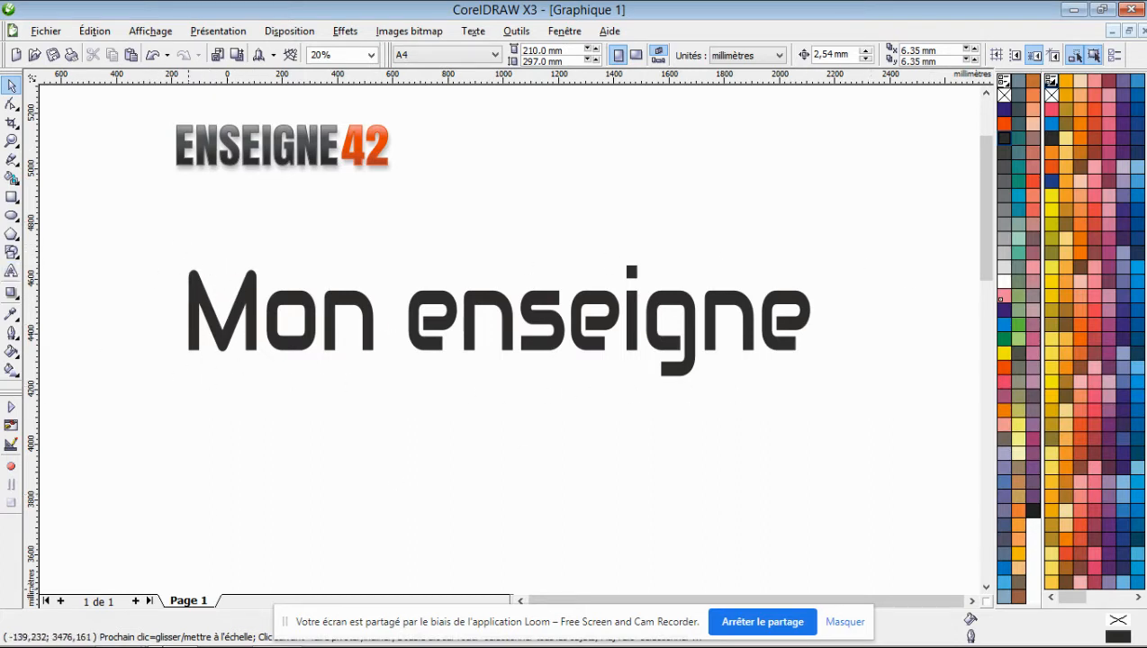
- Switch to Chrome and open the online lettering creation configurator on enseigne42.com
{"action": "mouse_move", "coordinate": [81, 636]}
{"action": "mouse_move", "coordinate": [123, 638]}
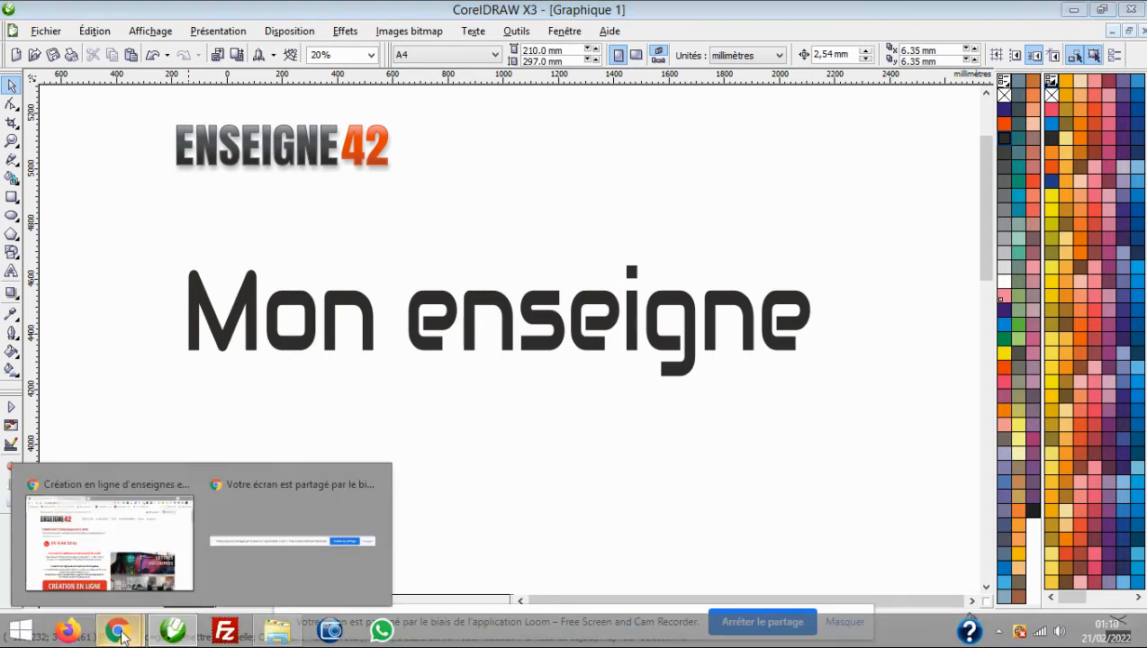
{"action": "left_click", "coordinate": [125, 556]}
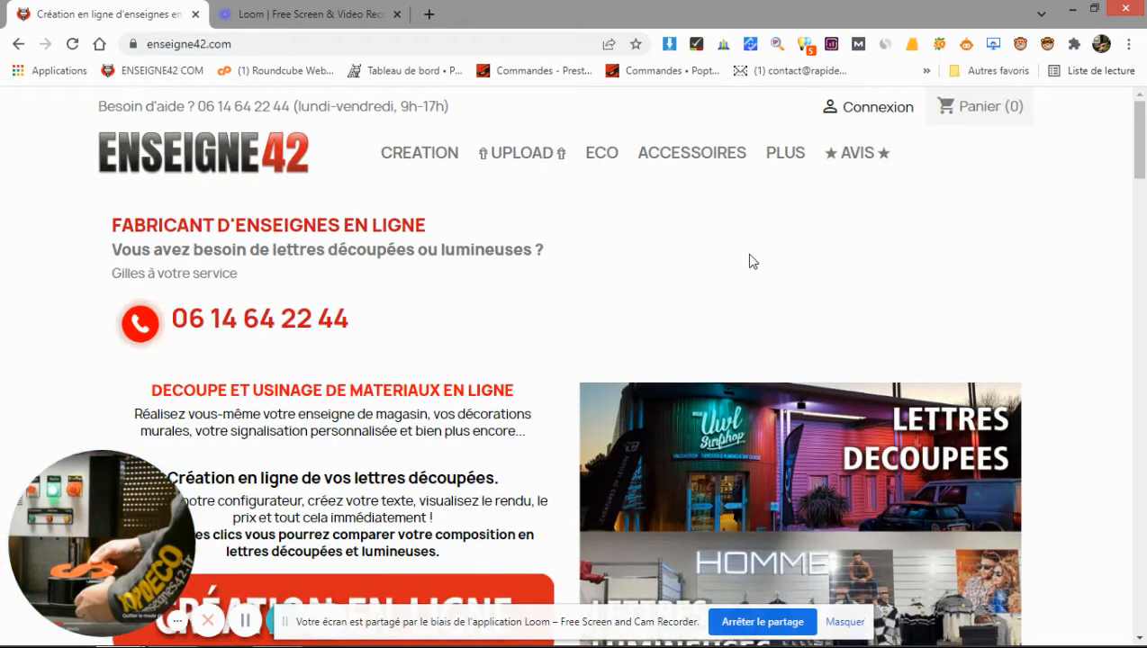
{"action": "scroll", "coordinate": [747, 258], "scroll_direction": "down", "scroll_amount": 1}
{"action": "scroll", "coordinate": [734, 261], "scroll_direction": "up", "scroll_amount": 1}
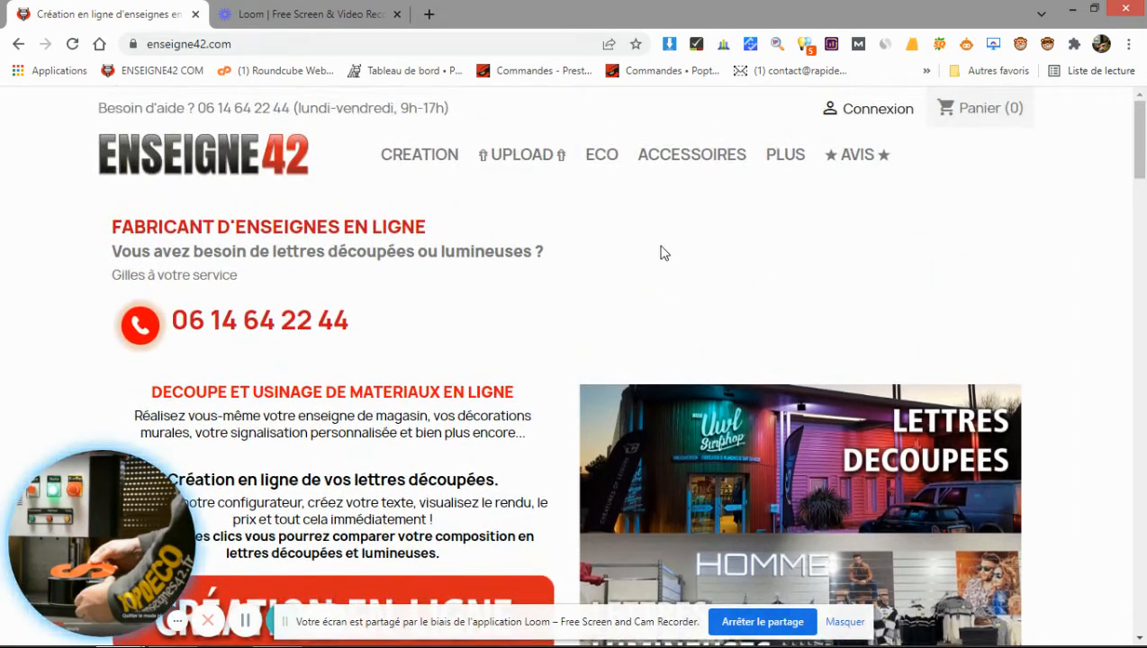
{"action": "left_click", "coordinate": [415, 171]}
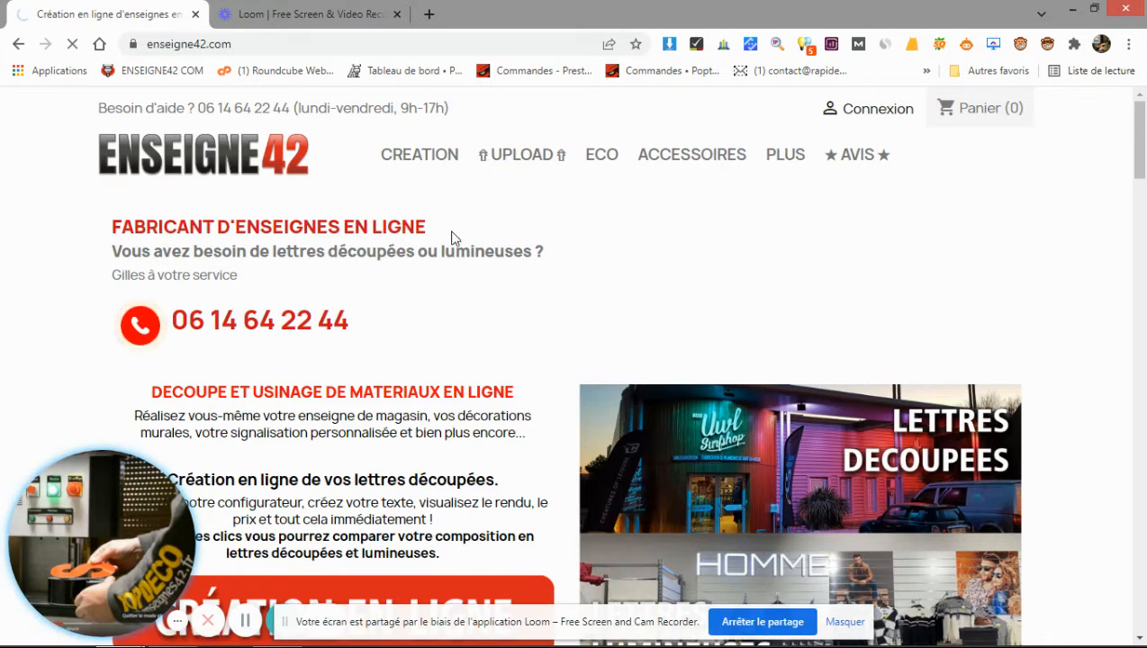
- Enter "Mon enseigne" as the sign text in the configurator
{"action": "scroll", "coordinate": [745, 307], "scroll_direction": "down", "scroll_amount": 1}
{"action": "scroll", "coordinate": [430, 404], "scroll_direction": "down", "scroll_amount": 1}
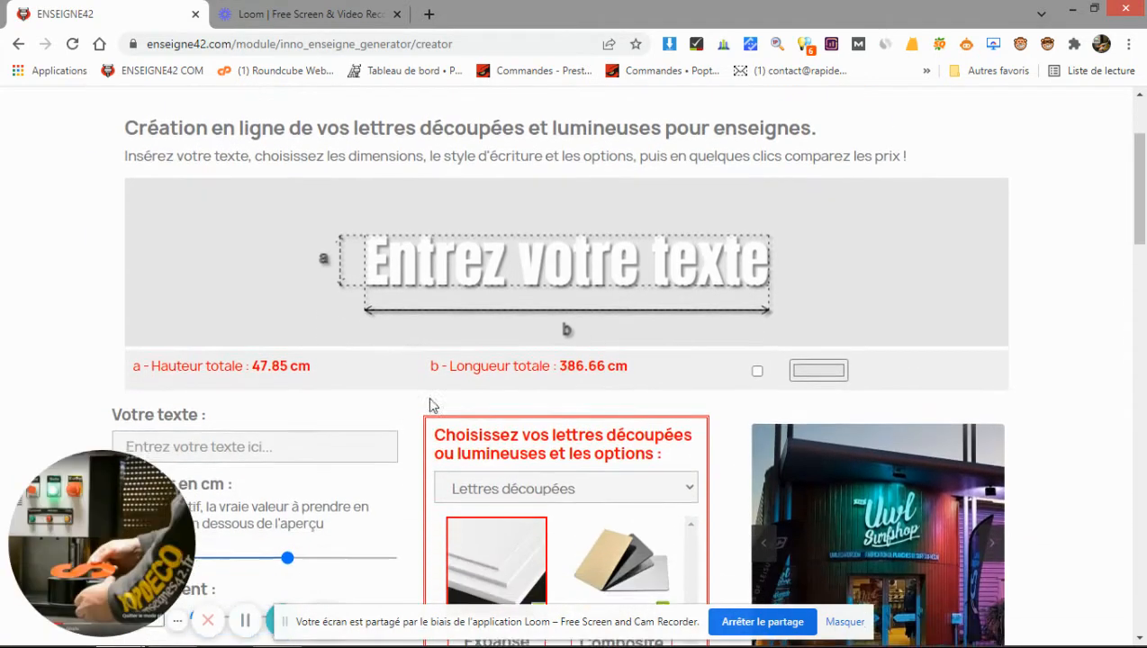
{"action": "scroll", "coordinate": [290, 373], "scroll_direction": "down", "scroll_amount": 1}
{"action": "left_click", "coordinate": [290, 326]}
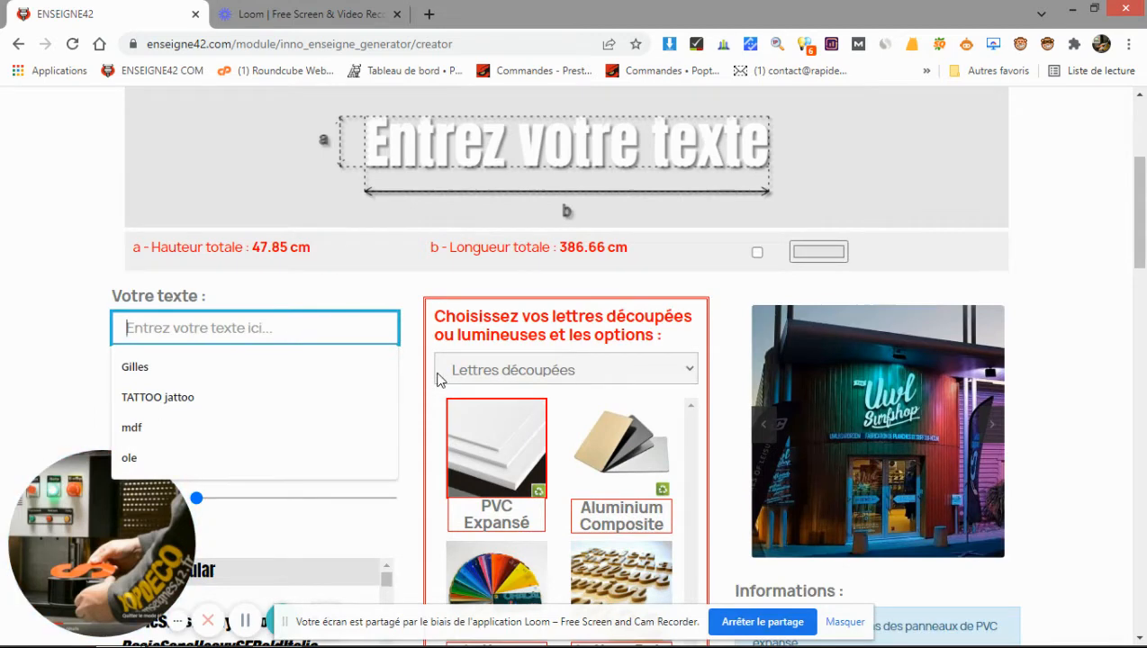
{"action": "type", "text": "Mon enseign"}
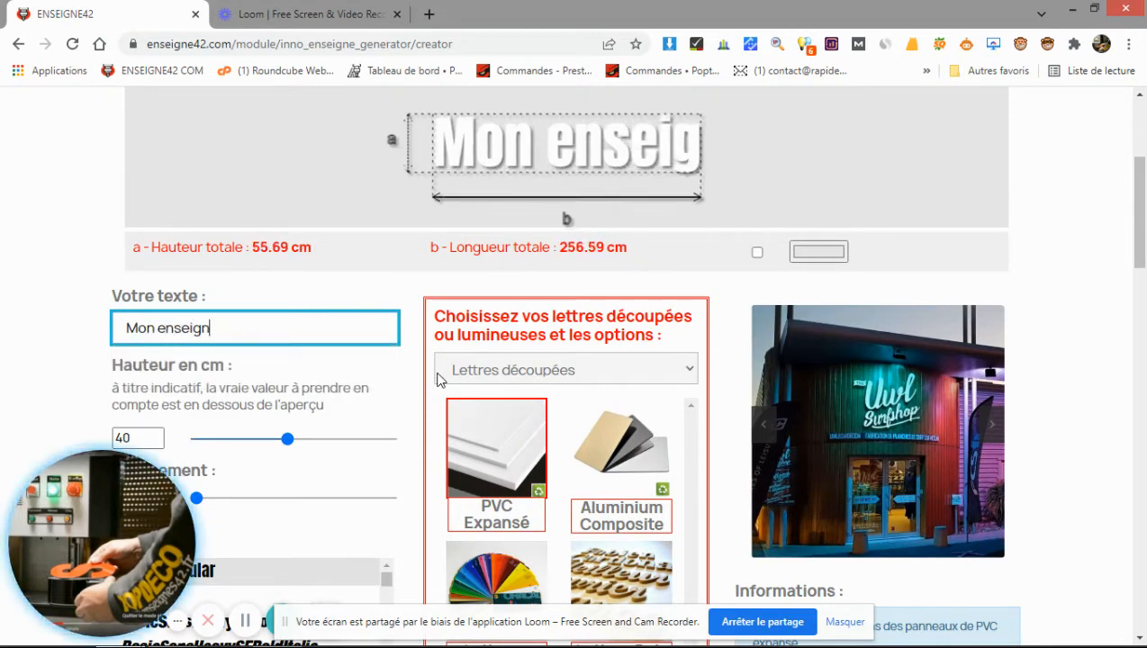
{"action": "type", "text": "e"}
- Set the sign's indicative letter height to 29 cm
{"action": "scroll", "coordinate": [440, 379], "scroll_direction": "down", "scroll_amount": 5}
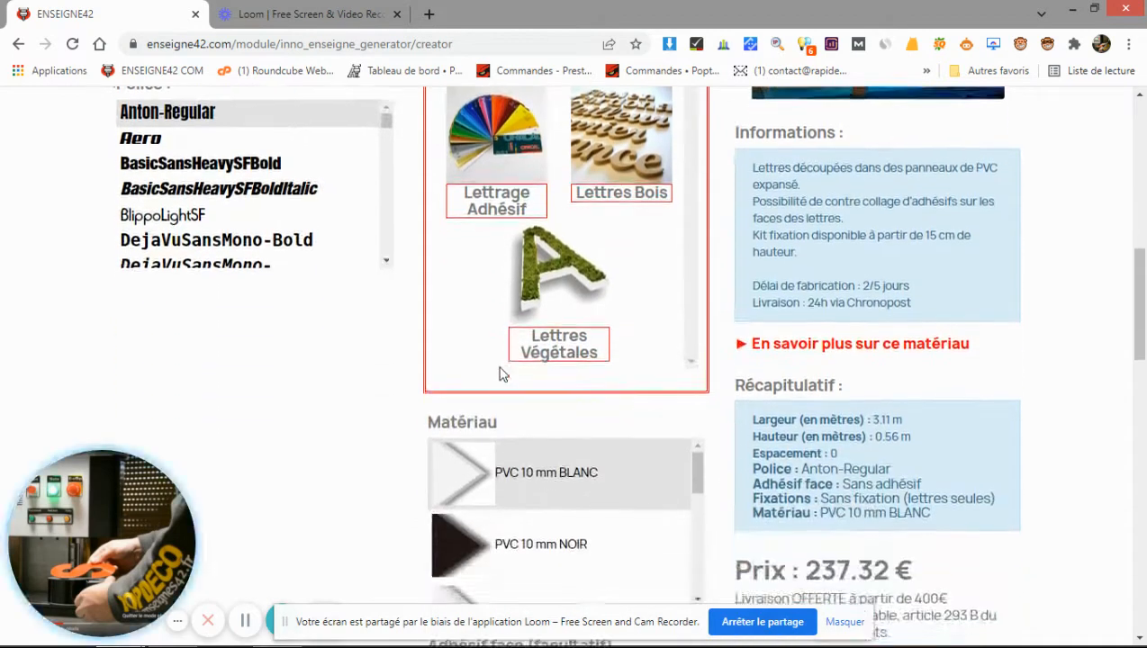
{"action": "scroll", "coordinate": [487, 386], "scroll_direction": "down", "scroll_amount": 1}
{"action": "scroll", "coordinate": [351, 402], "scroll_direction": "up", "scroll_amount": 2}
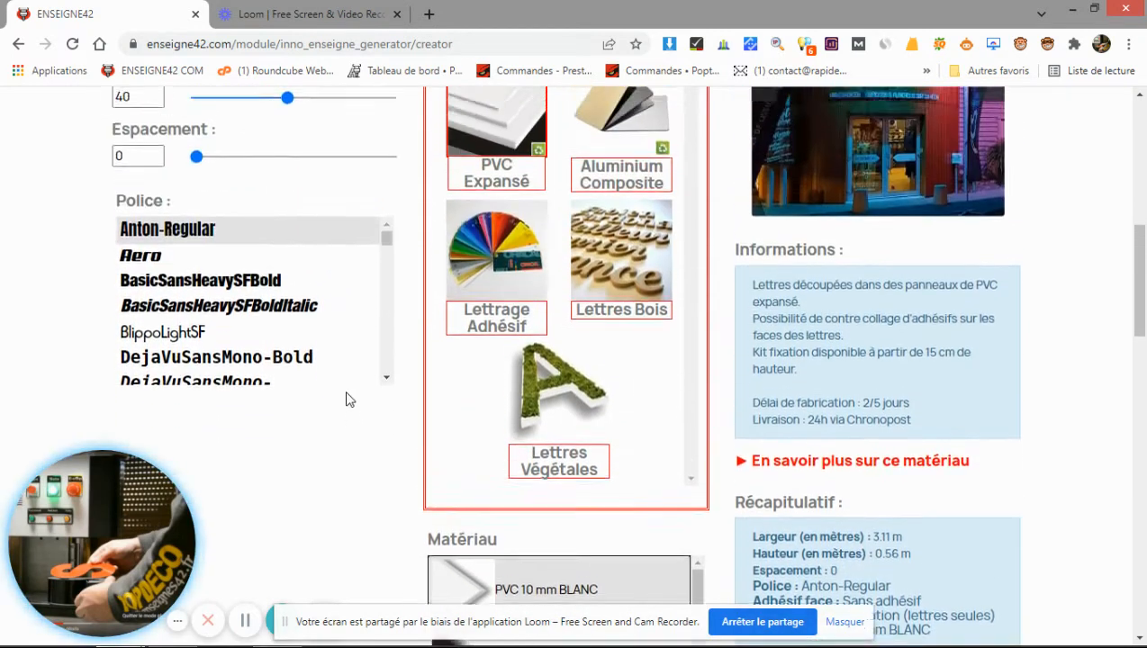
{"action": "scroll", "coordinate": [350, 399], "scroll_direction": "up", "scroll_amount": 3}
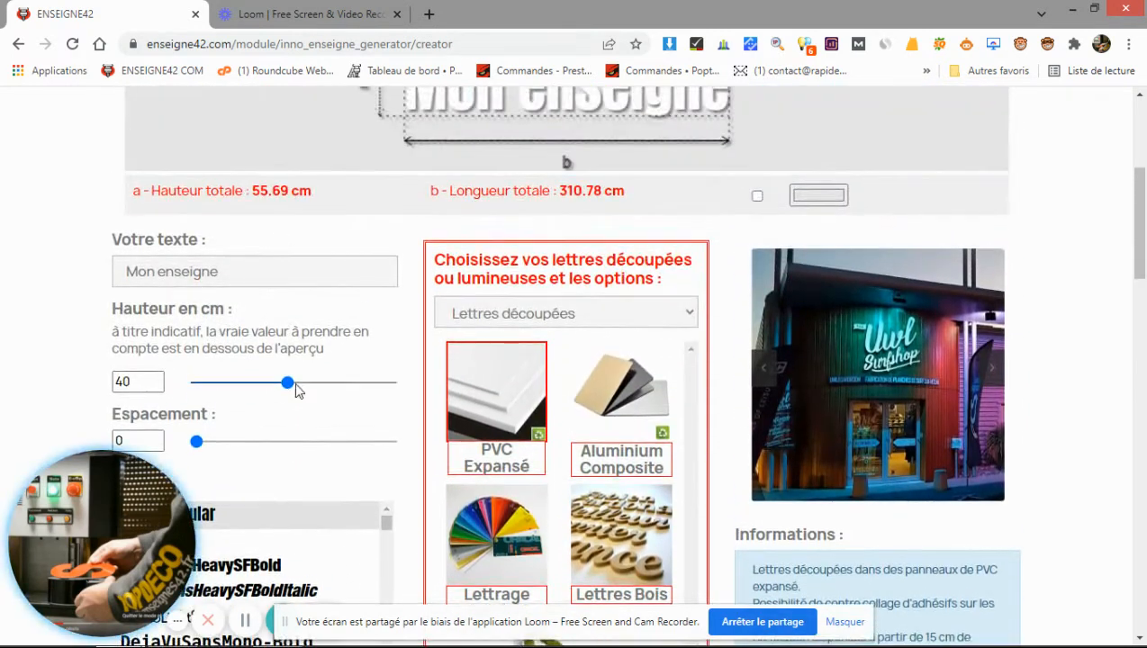
{"action": "left_click_drag", "start_coordinate": [288, 385], "coordinate": [260, 387]}
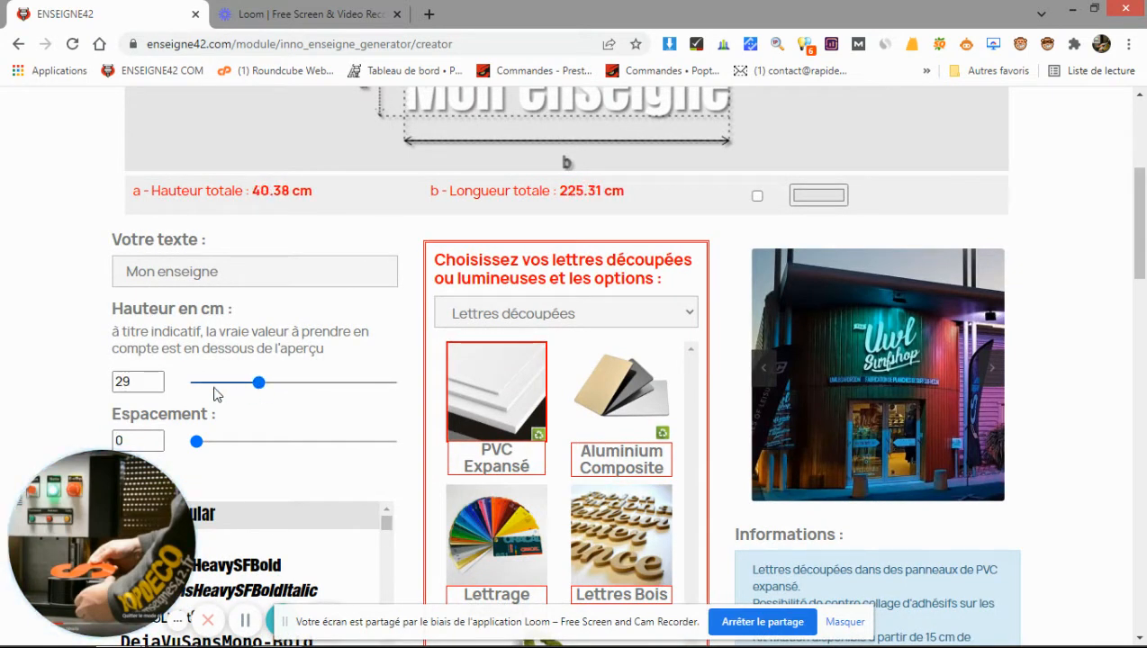
- Check the sign's total height and total length, and review its summary and price
{"action": "double_click", "coordinate": [126, 381]}
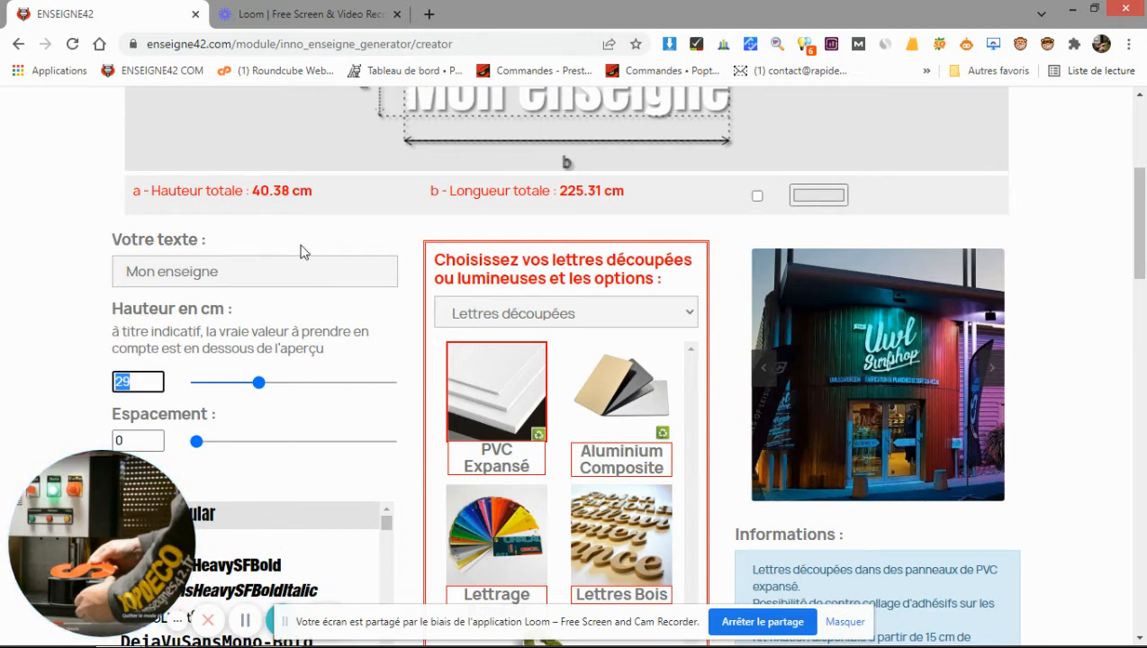
{"action": "left_click_drag", "start_coordinate": [251, 189], "coordinate": [330, 188]}
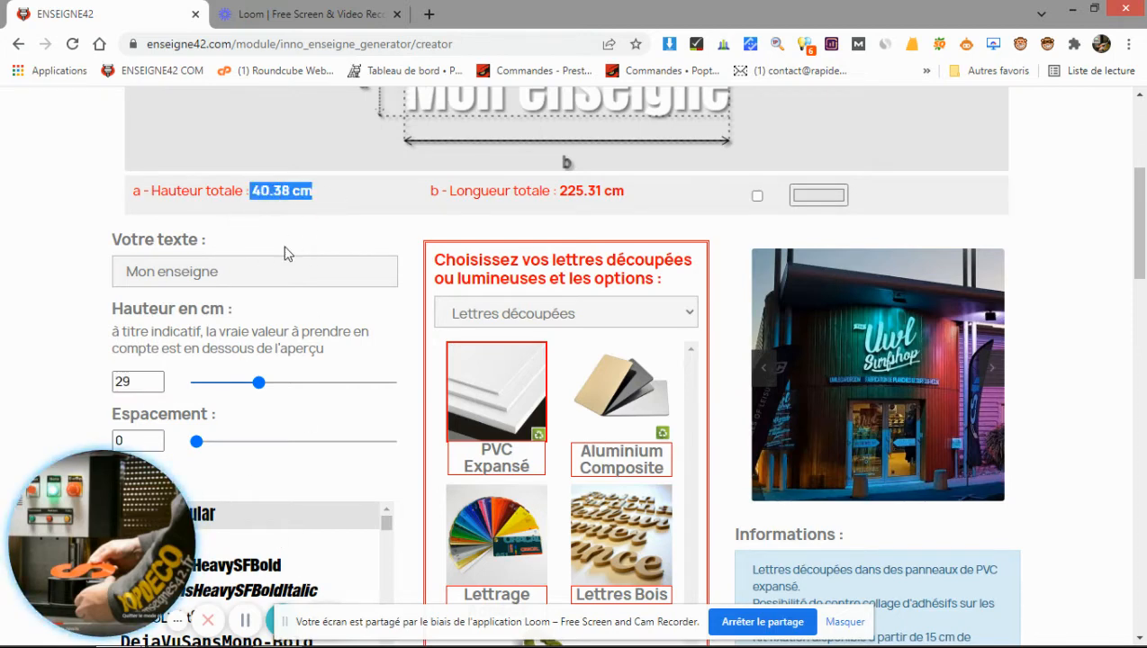
{"action": "left_click", "coordinate": [274, 215]}
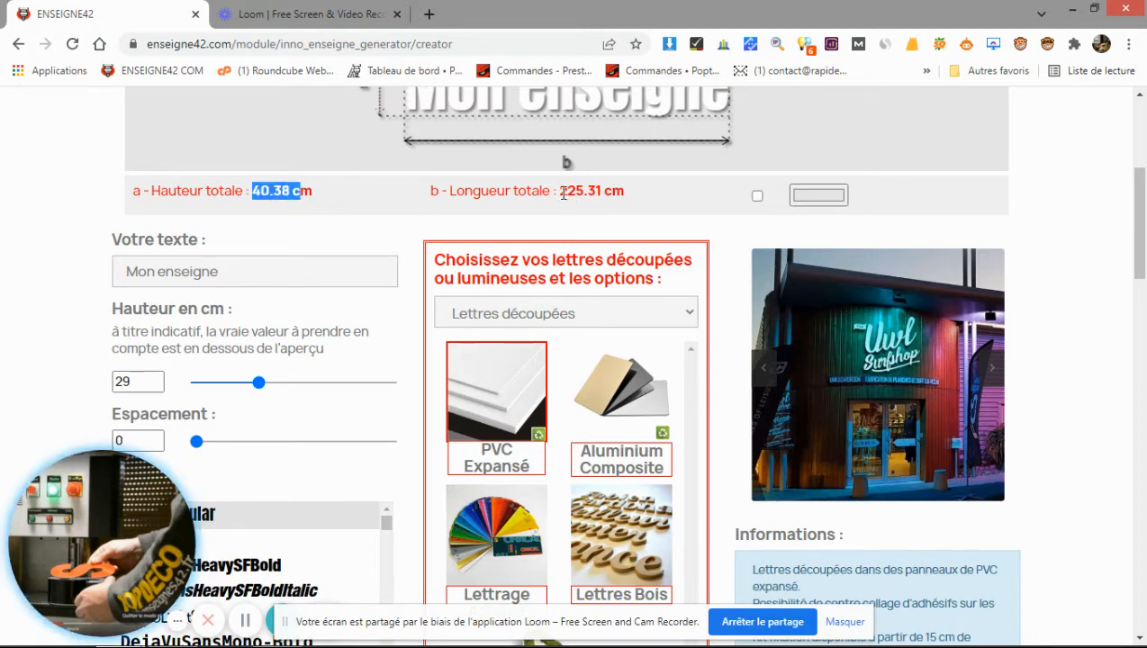
{"action": "left_click_drag", "start_coordinate": [561, 192], "coordinate": [611, 193]}
{"action": "scroll", "coordinate": [578, 280], "scroll_direction": "down", "scroll_amount": 6}
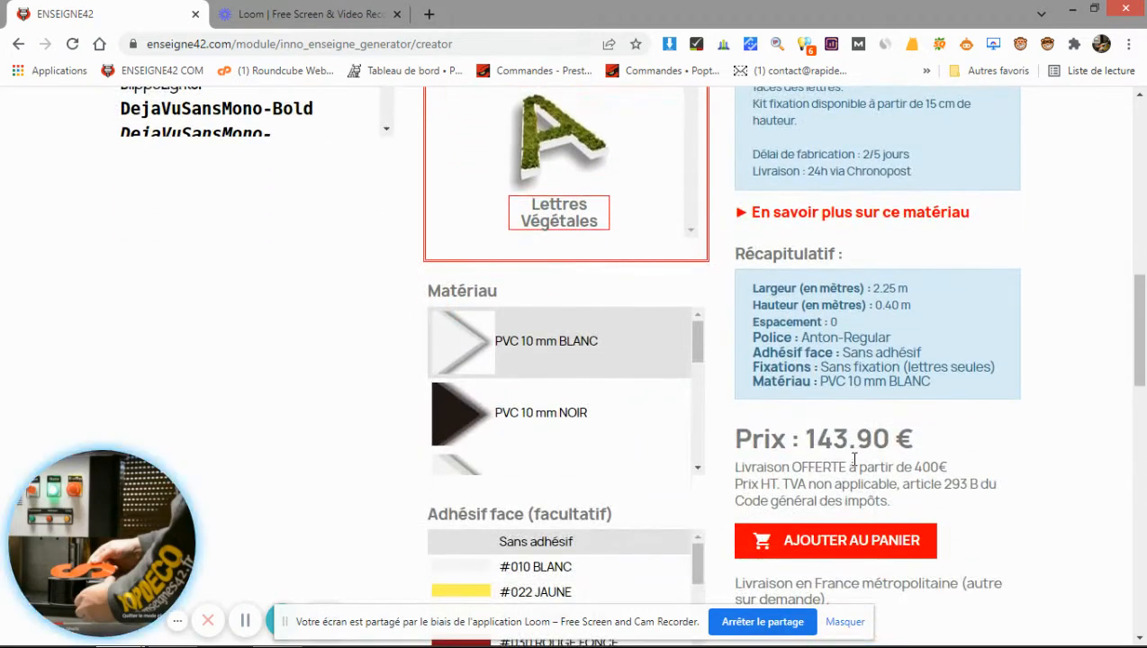
{"action": "scroll", "coordinate": [852, 446], "scroll_direction": "down", "scroll_amount": 3}
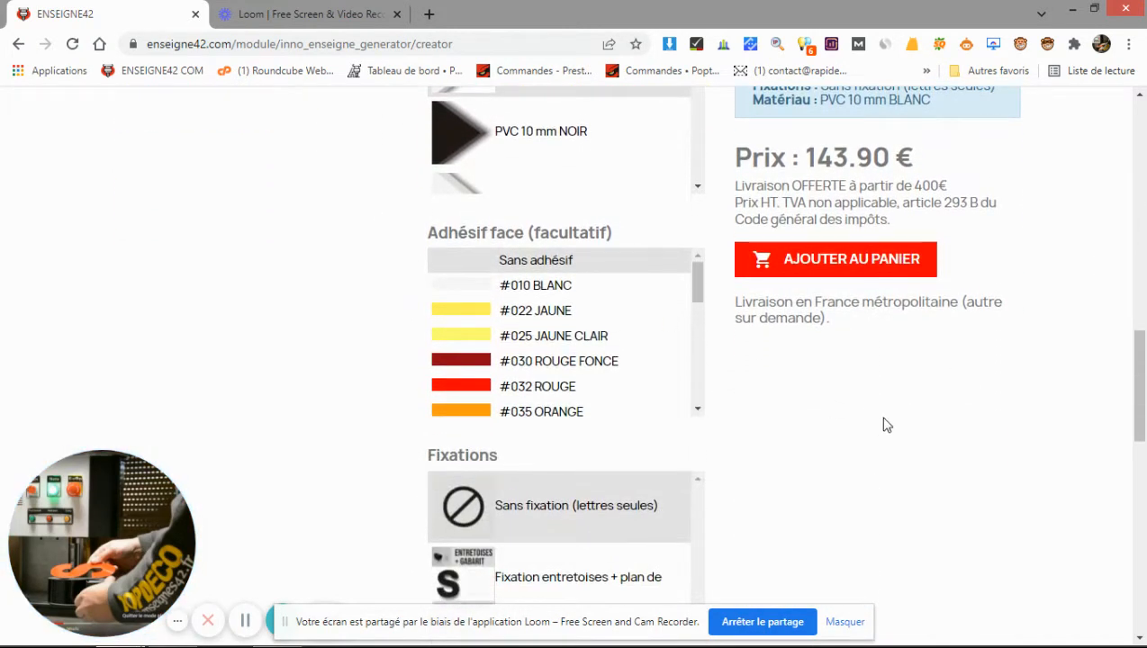
{"action": "scroll", "coordinate": [883, 425], "scroll_direction": "up", "scroll_amount": 1}
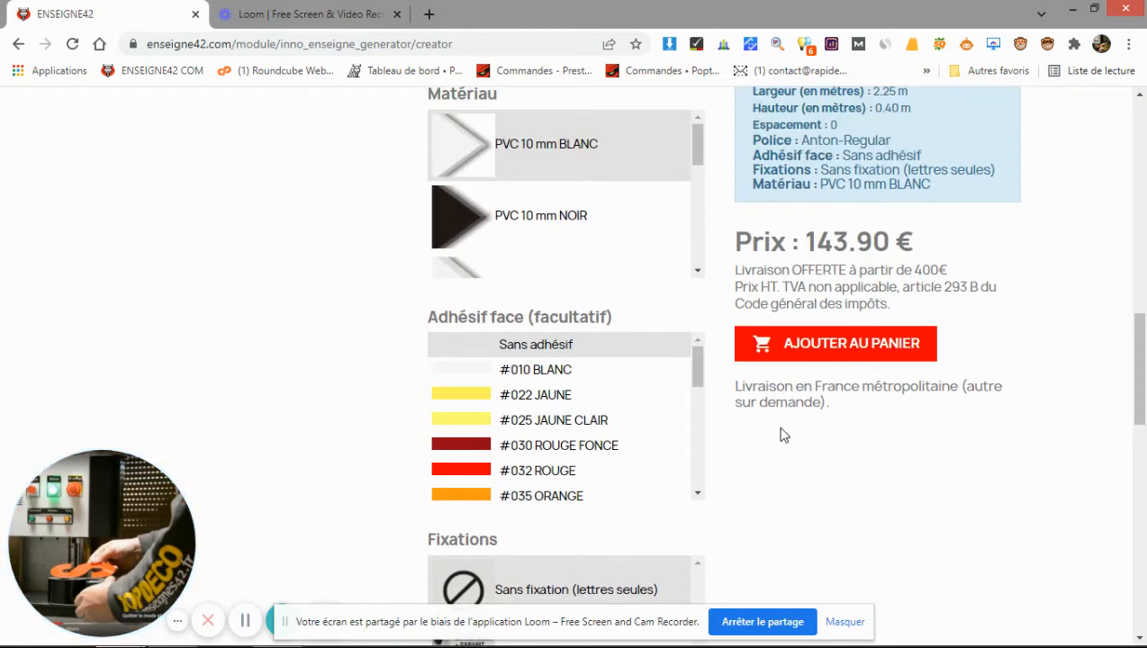
- Choose the "Fixation entretoises + plan de pose" mounting option and check the updated price
{"action": "scroll", "coordinate": [789, 436], "scroll_direction": "down", "scroll_amount": 2}
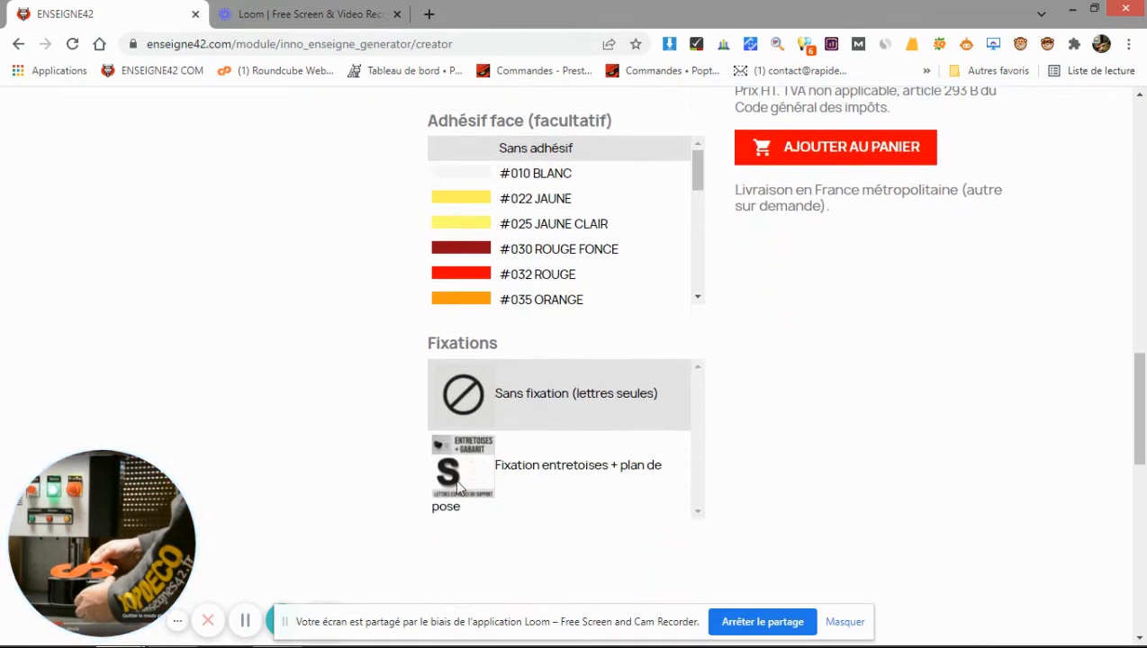
{"action": "left_click", "coordinate": [470, 478]}
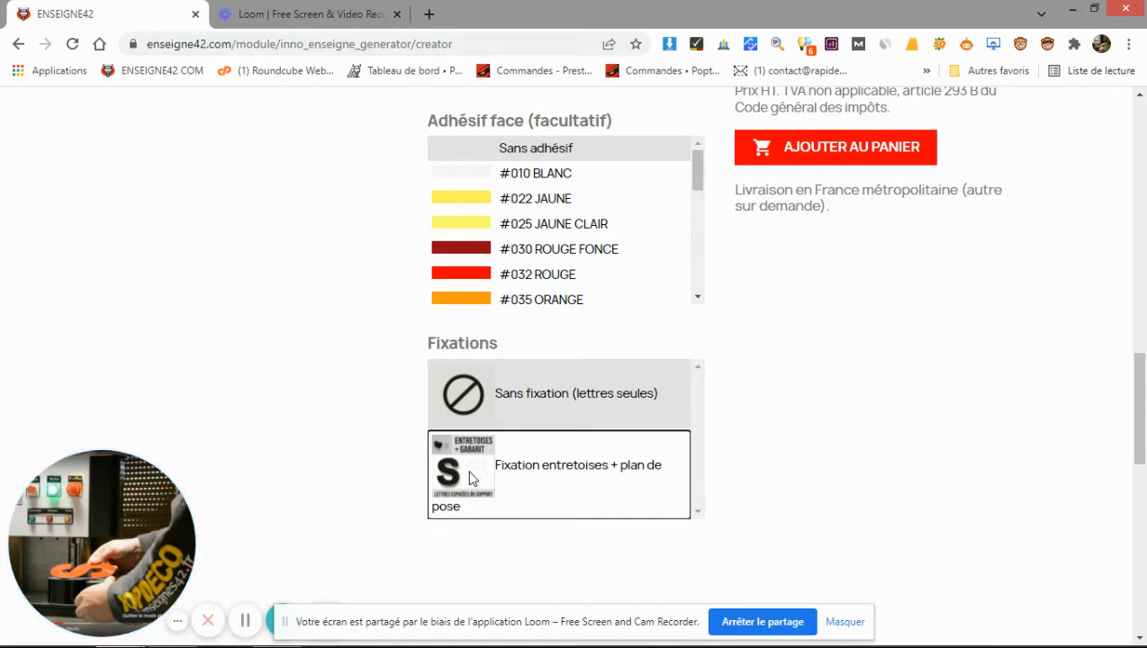
{"action": "scroll", "coordinate": [770, 459], "scroll_direction": "up", "scroll_amount": 2}
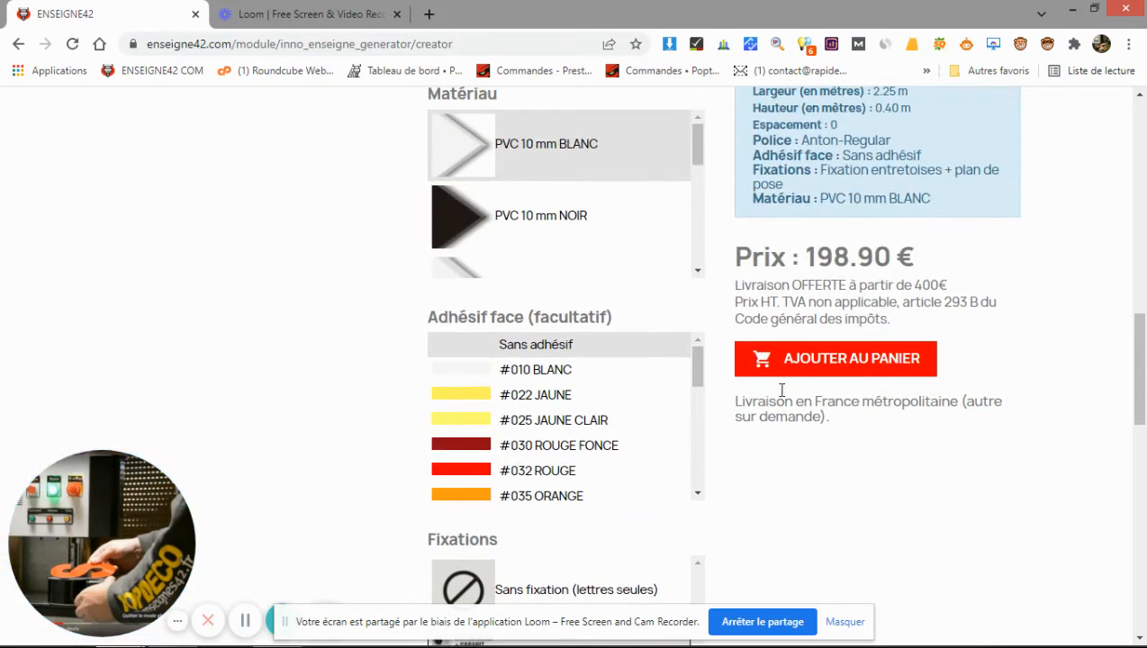
{"action": "scroll", "coordinate": [518, 549], "scroll_direction": "down", "scroll_amount": 1}
{"action": "scroll", "coordinate": [630, 459], "scroll_direction": "up", "scroll_amount": 1}
- Review the sign's text, overall dimensions and spacing, and look through the available fonts
{"action": "scroll", "coordinate": [898, 489], "scroll_direction": "up", "scroll_amount": 4}
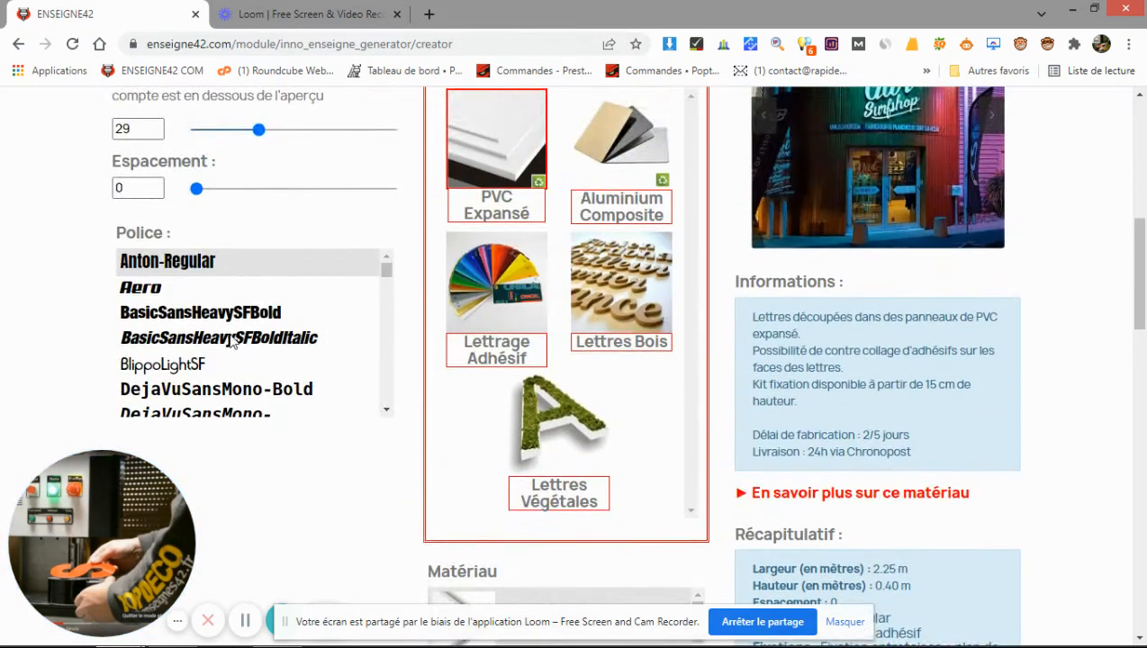
{"action": "scroll", "coordinate": [225, 172], "scroll_direction": "up", "scroll_amount": 2}
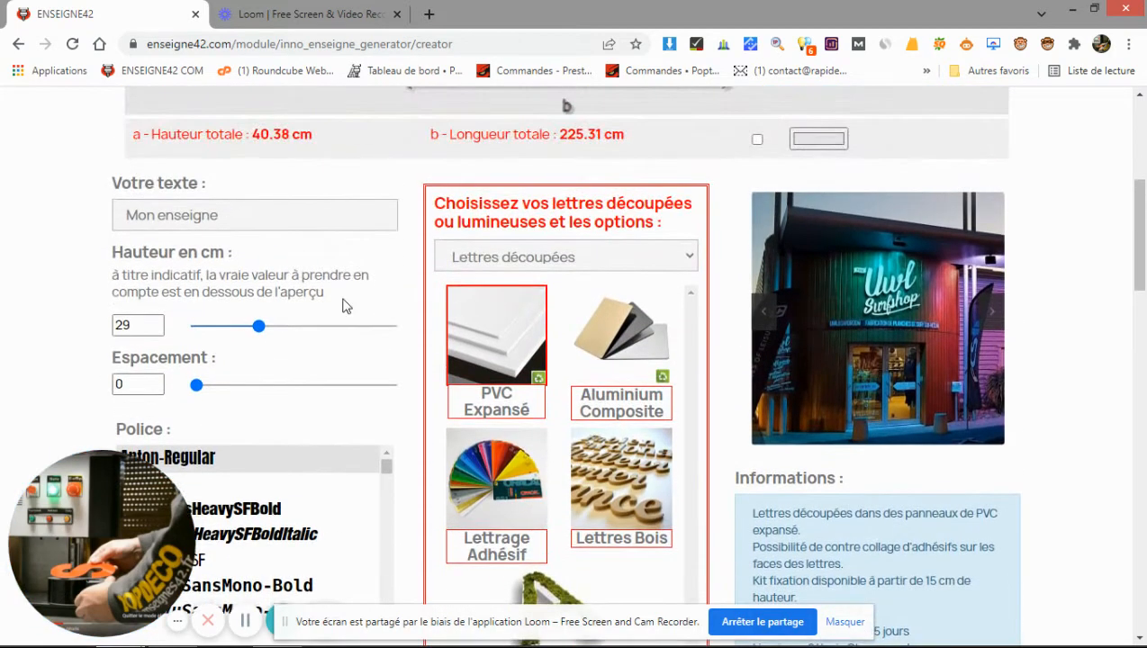
{"action": "scroll", "coordinate": [359, 298], "scroll_direction": "up", "scroll_amount": 2}
{"action": "scroll", "coordinate": [326, 319], "scroll_direction": "down", "scroll_amount": 3}
{"action": "scroll", "coordinate": [225, 281], "scroll_direction": "up", "scroll_amount": 1}
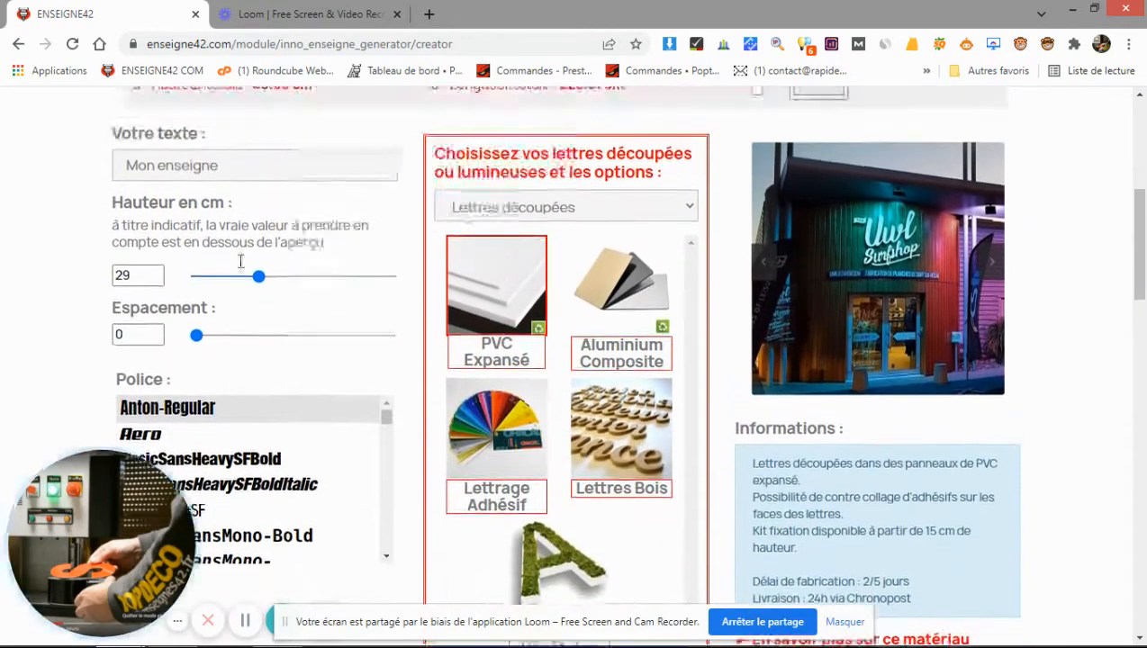
{"action": "scroll", "coordinate": [234, 225], "scroll_direction": "up", "scroll_amount": 1}
{"action": "left_click_drag", "start_coordinate": [137, 219], "coordinate": [633, 226]}
{"action": "scroll", "coordinate": [295, 289], "scroll_direction": "down", "scroll_amount": 1}
{"action": "scroll", "coordinate": [294, 289], "scroll_direction": "down", "scroll_amount": 4}
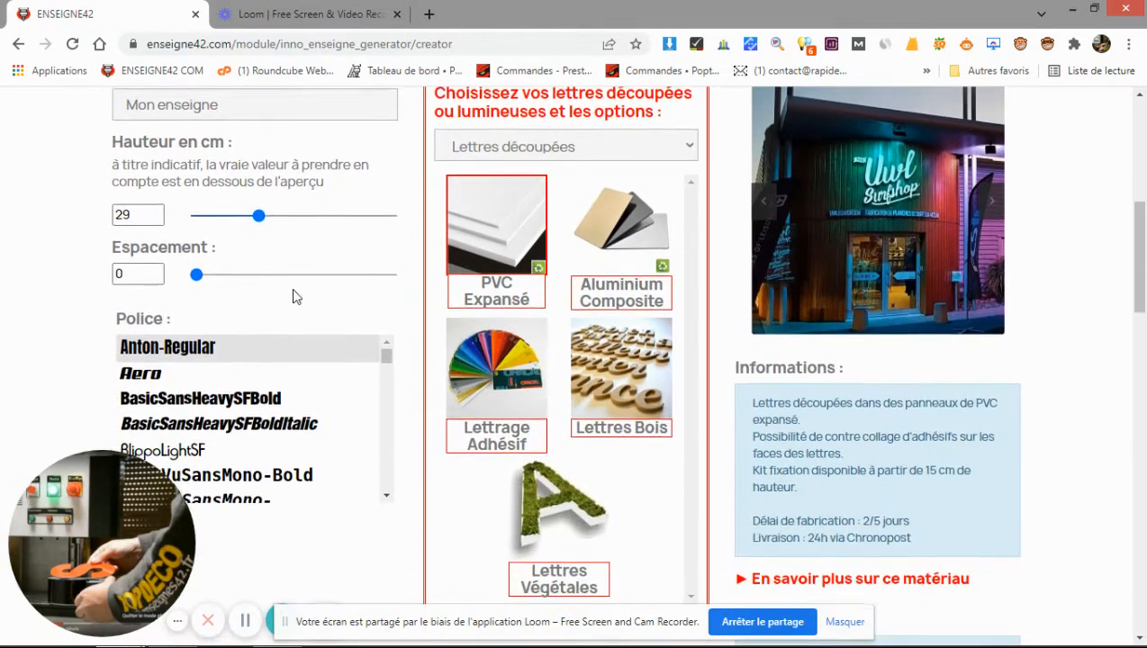
{"action": "scroll", "coordinate": [282, 335], "scroll_direction": "down", "scroll_amount": 4}
{"action": "scroll", "coordinate": [282, 333], "scroll_direction": "down", "scroll_amount": 3}
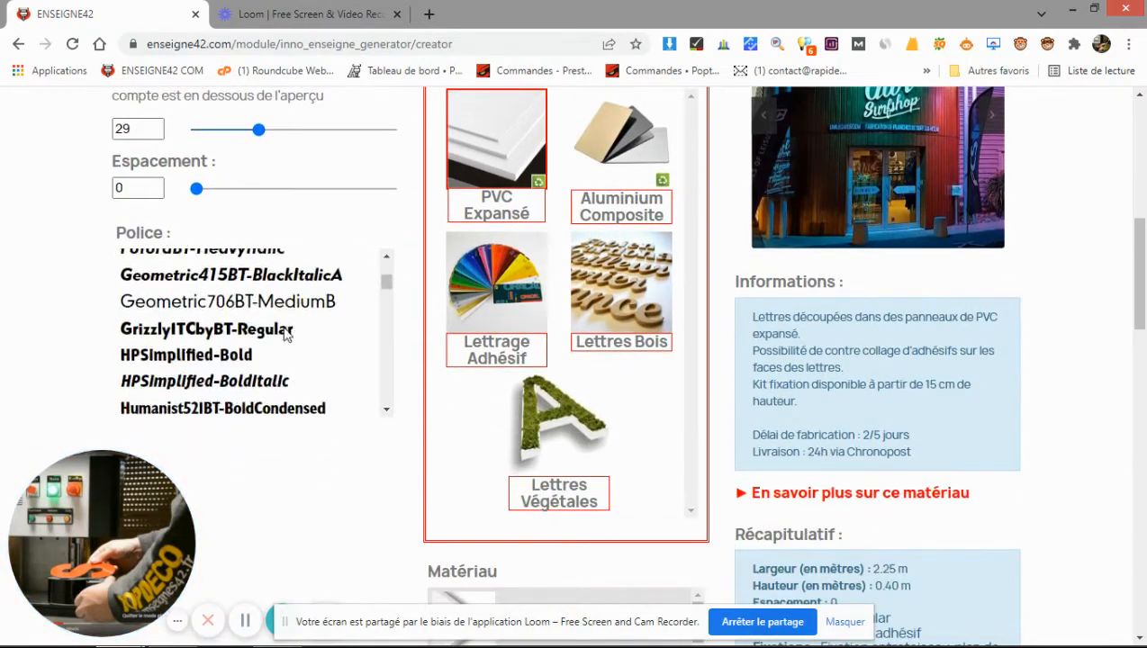
{"action": "scroll", "coordinate": [328, 365], "scroll_direction": "up", "scroll_amount": 5}
- Look through the available materials, face adhesive colours and mounting options
{"action": "scroll", "coordinate": [387, 486], "scroll_direction": "down", "scroll_amount": 5}
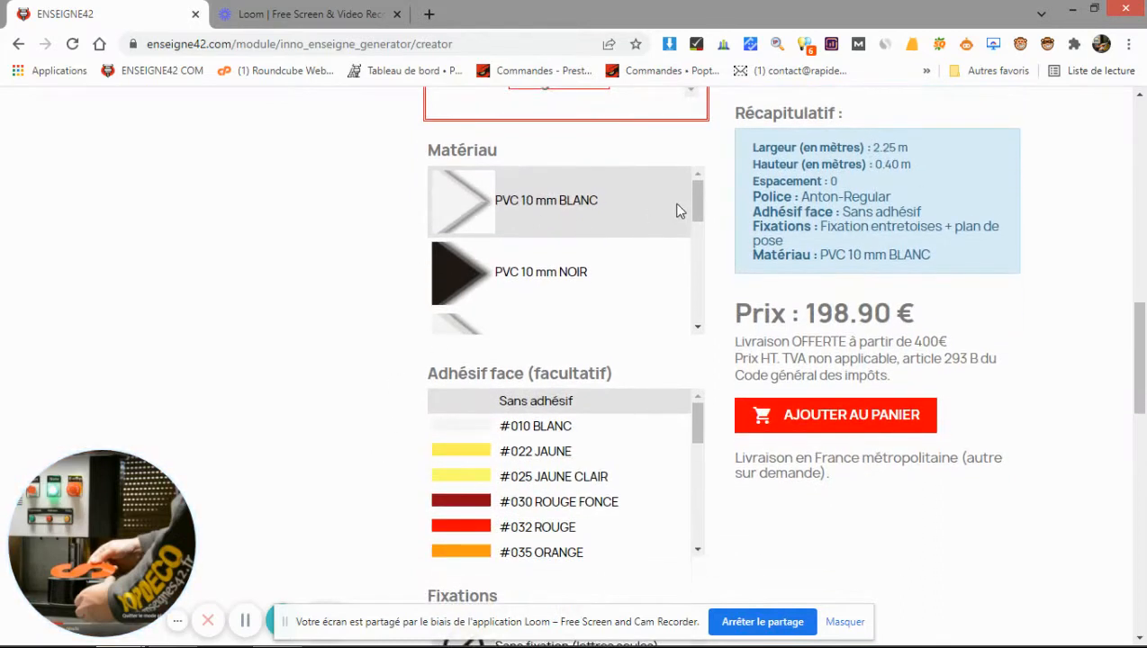
{"action": "mouse_move", "coordinate": [694, 203]}
{"action": "left_mouse_down"}
{"action": "mouse_move", "coordinate": [696, 315]}
{"action": "mouse_move", "coordinate": [695, 193]}
{"action": "left_mouse_up"}
{"action": "scroll", "coordinate": [419, 313], "scroll_direction": "up", "scroll_amount": 1}
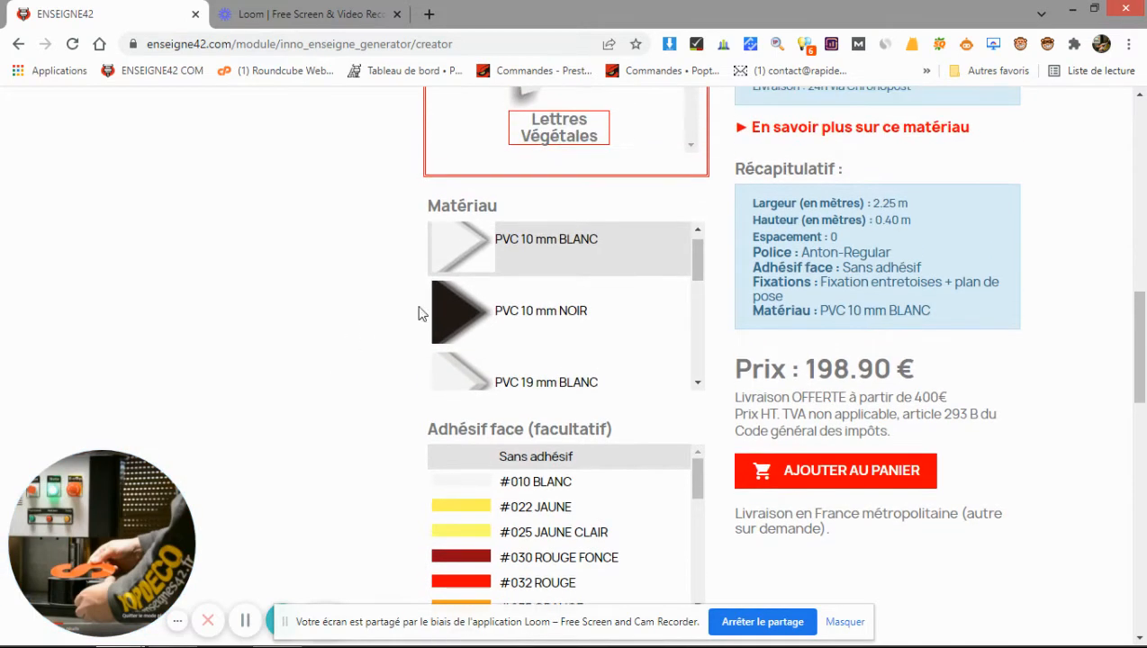
{"action": "scroll", "coordinate": [300, 435], "scroll_direction": "down", "scroll_amount": 3}
{"action": "scroll", "coordinate": [369, 441], "scroll_direction": "down", "scroll_amount": 2}
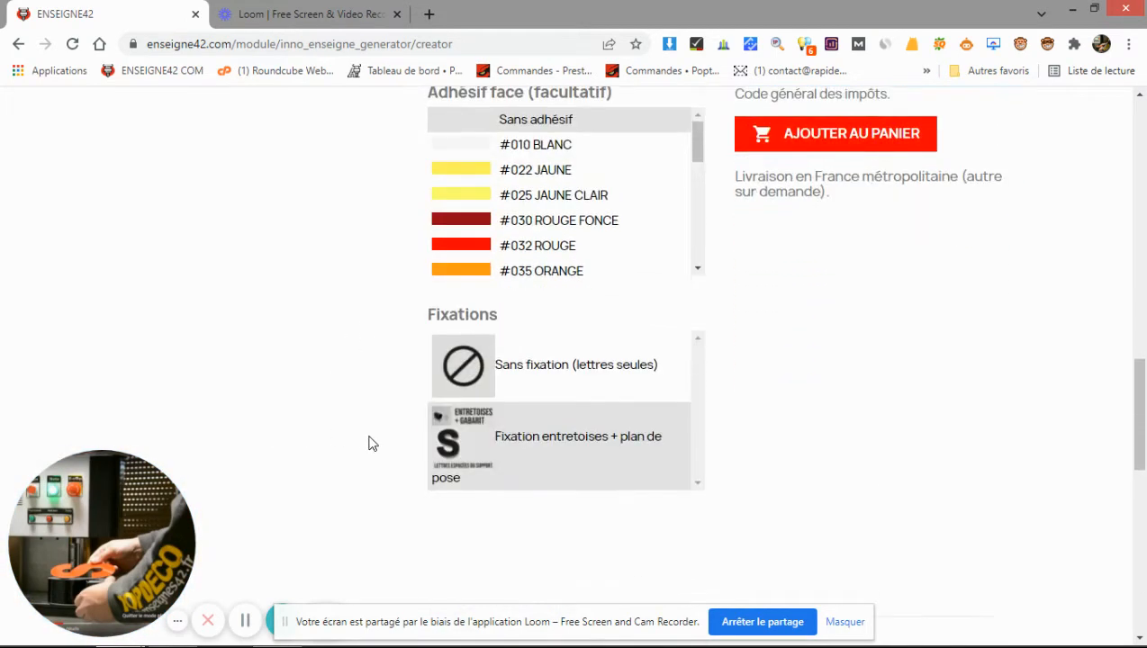
{"action": "scroll", "coordinate": [797, 477], "scroll_direction": "up", "scroll_amount": 3}
{"action": "scroll", "coordinate": [814, 463], "scroll_direction": "up", "scroll_amount": 1}
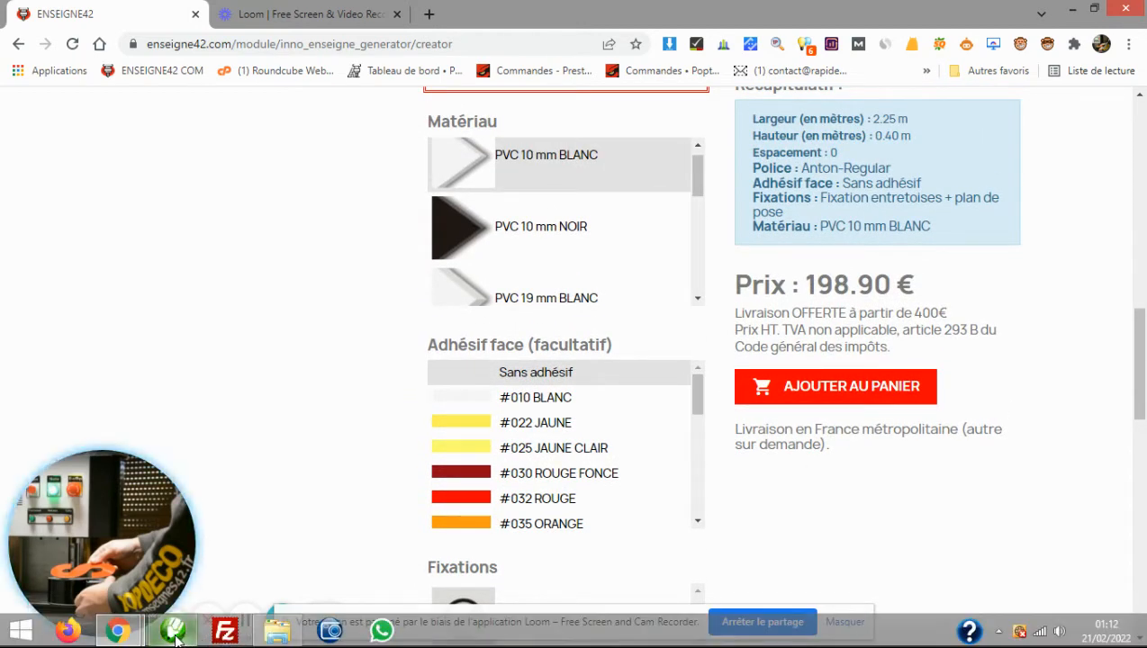
- Switch to CorelDRAW and export only the "Mon enseigne" lettering to the desktop as an SVG file named mon-enseigne
{"action": "left_click", "coordinate": [189, 633]}
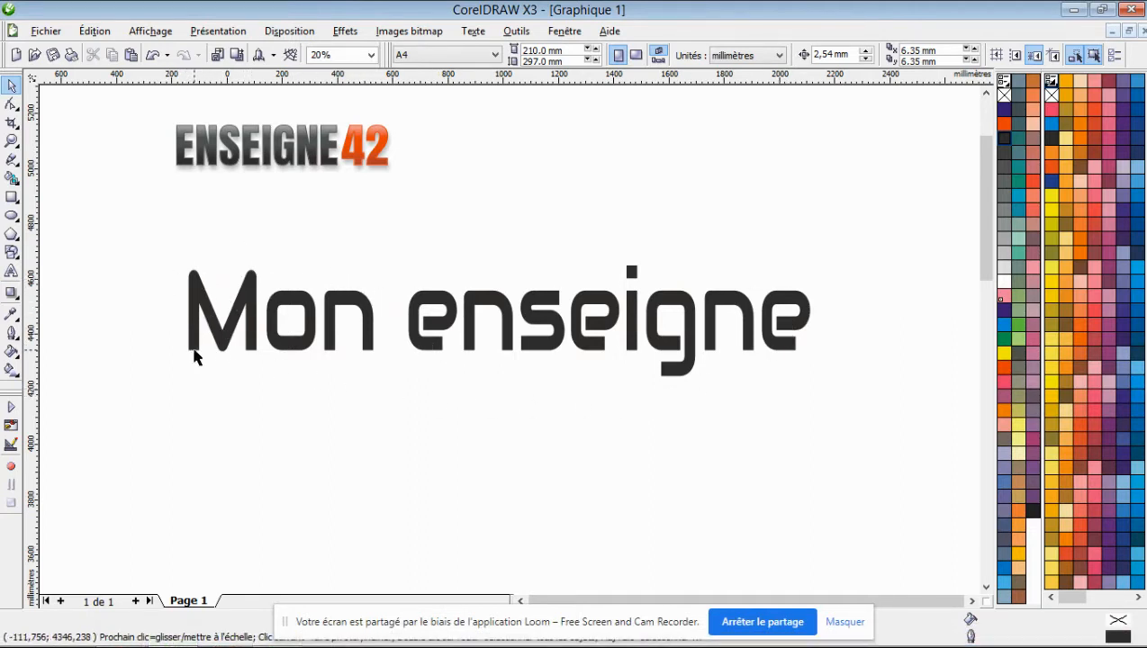
{"action": "left_click_drag", "start_coordinate": [139, 237], "coordinate": [846, 428]}
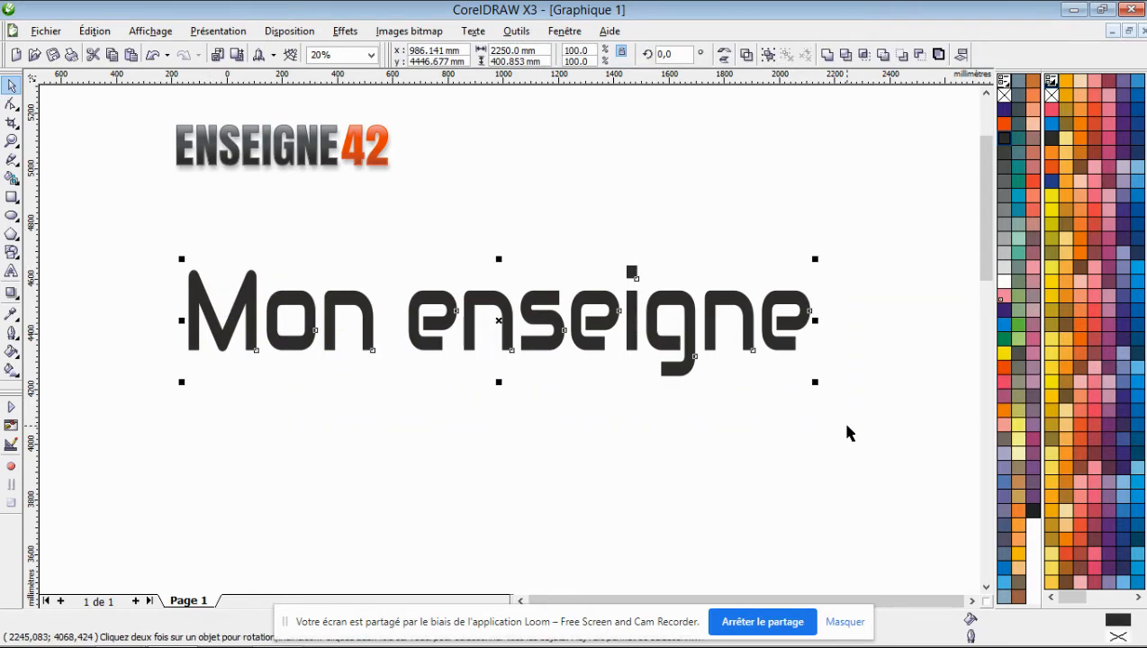
{"action": "key", "text": "ctrl+e"}
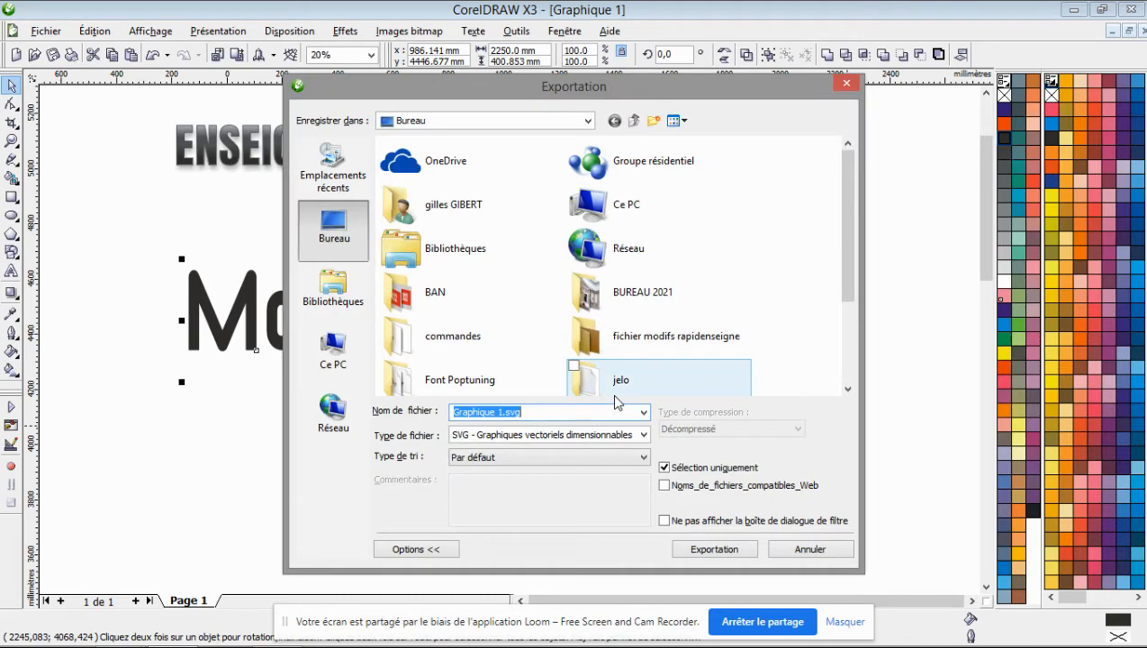
{"action": "type", "text": "mon-enseigne"}
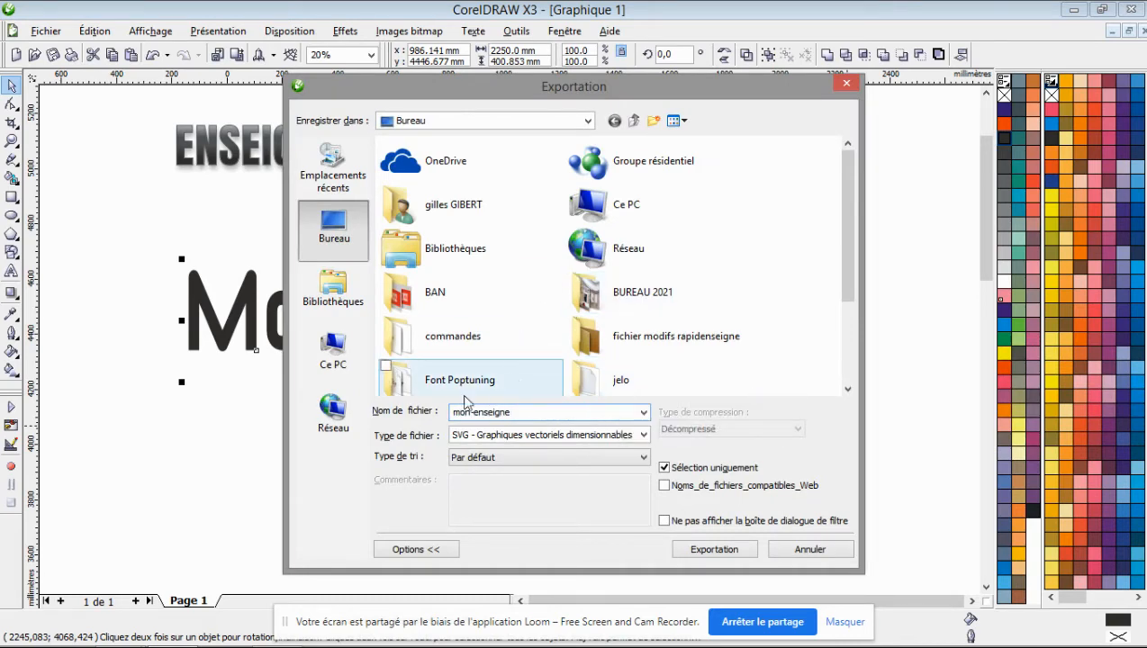
{"action": "left_click", "coordinate": [717, 549]}
{"action": "left_click", "coordinate": [577, 556]}
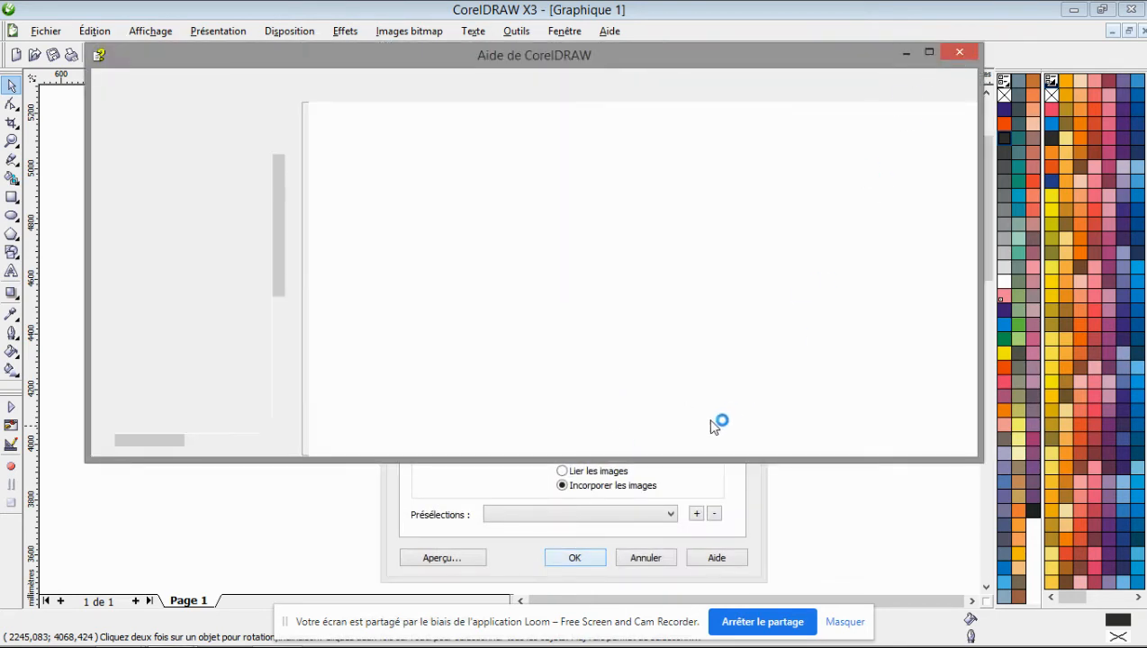
{"action": "left_click", "coordinate": [579, 559]}
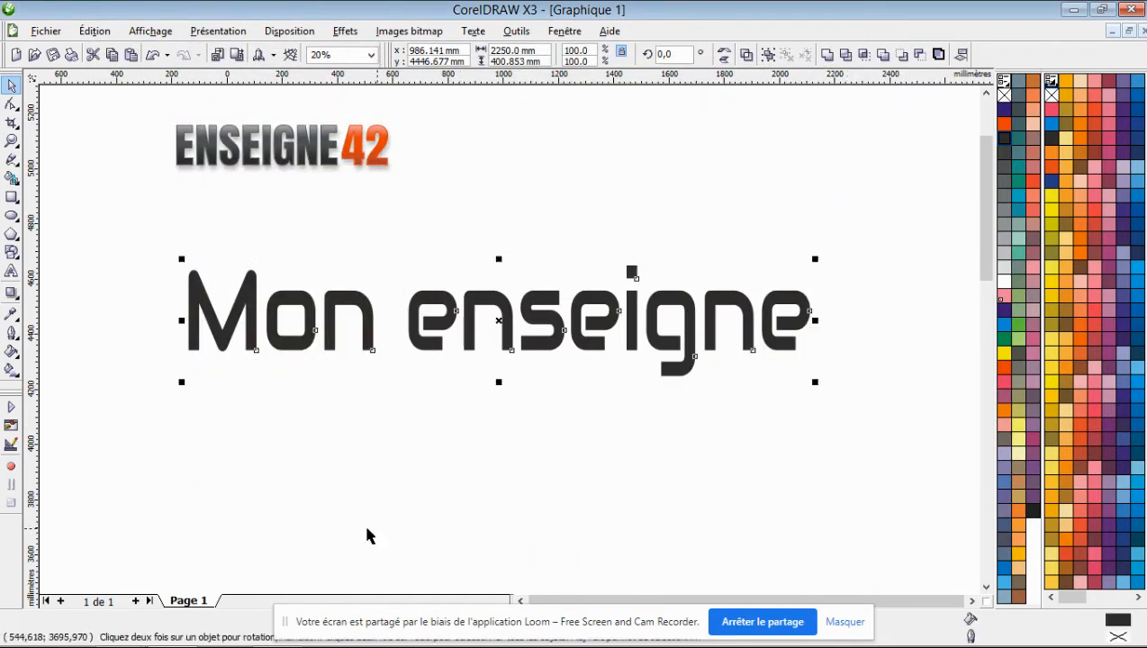
- Switch to Chrome and open the Enseigne42 page for creating a sign from an uploaded file
{"action": "mouse_move", "coordinate": [140, 637]}
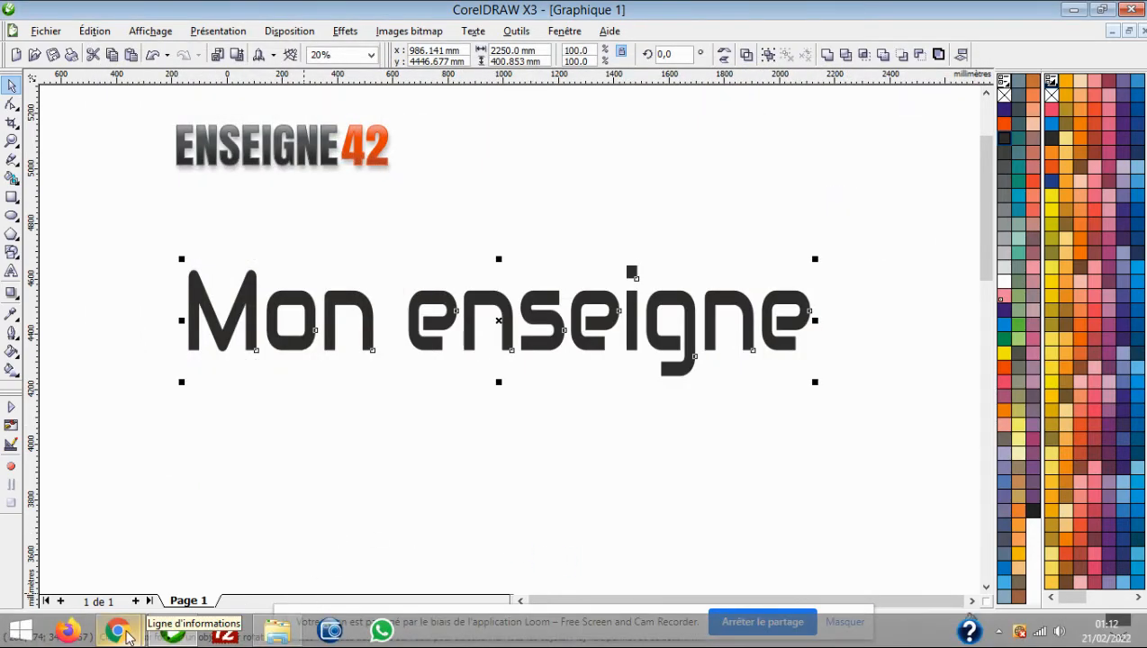
{"action": "left_click", "coordinate": [128, 573]}
{"action": "scroll", "coordinate": [308, 383], "scroll_direction": "up", "scroll_amount": 2}
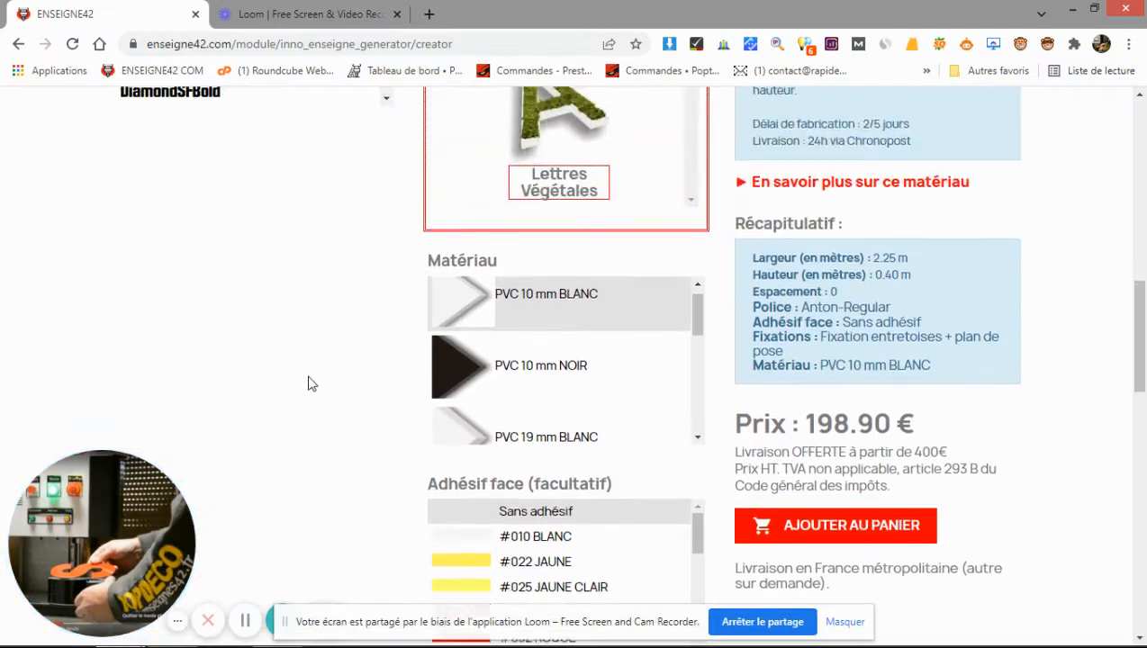
{"action": "scroll", "coordinate": [289, 376], "scroll_direction": "up", "scroll_amount": 4}
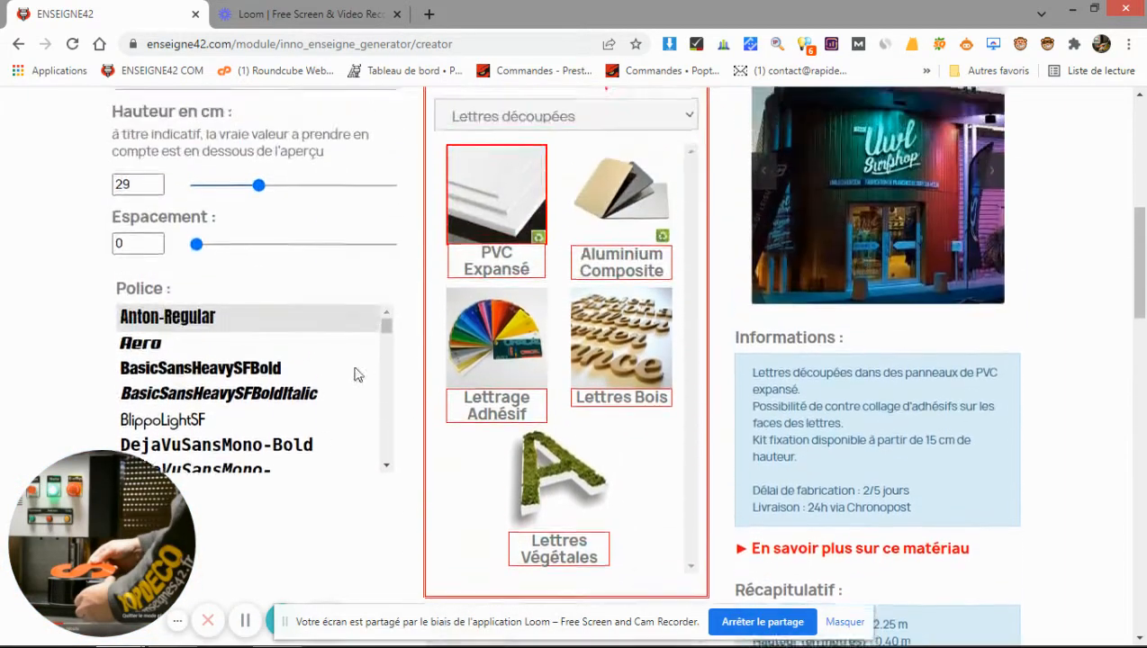
{"action": "scroll", "coordinate": [387, 334], "scroll_direction": "up", "scroll_amount": 6}
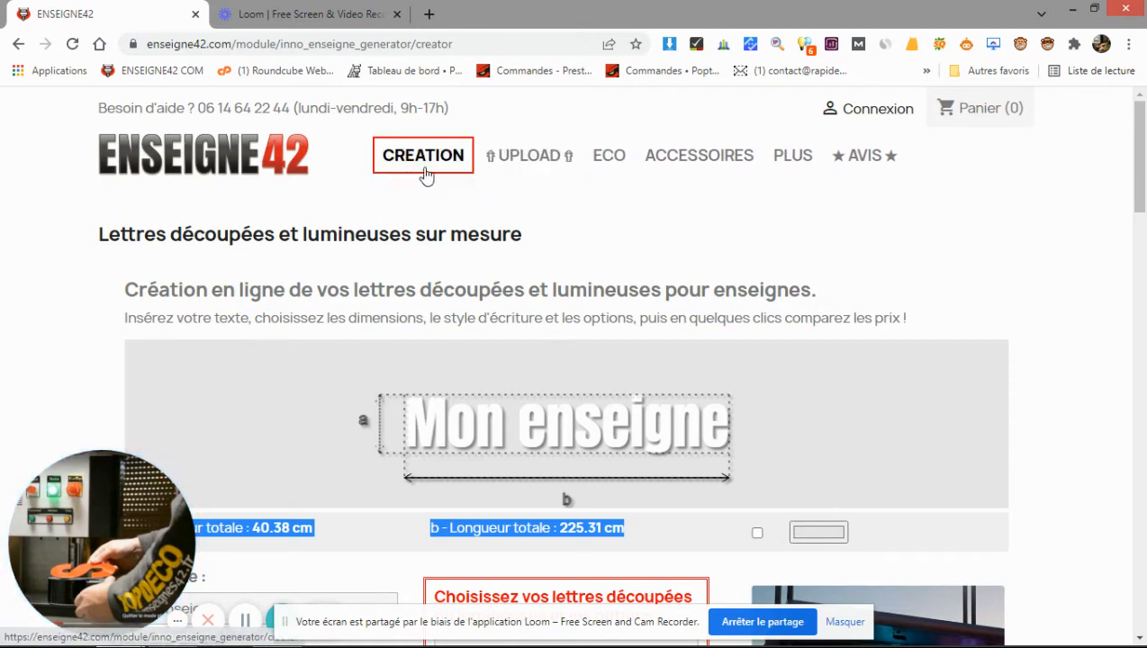
{"action": "left_click", "coordinate": [525, 159]}
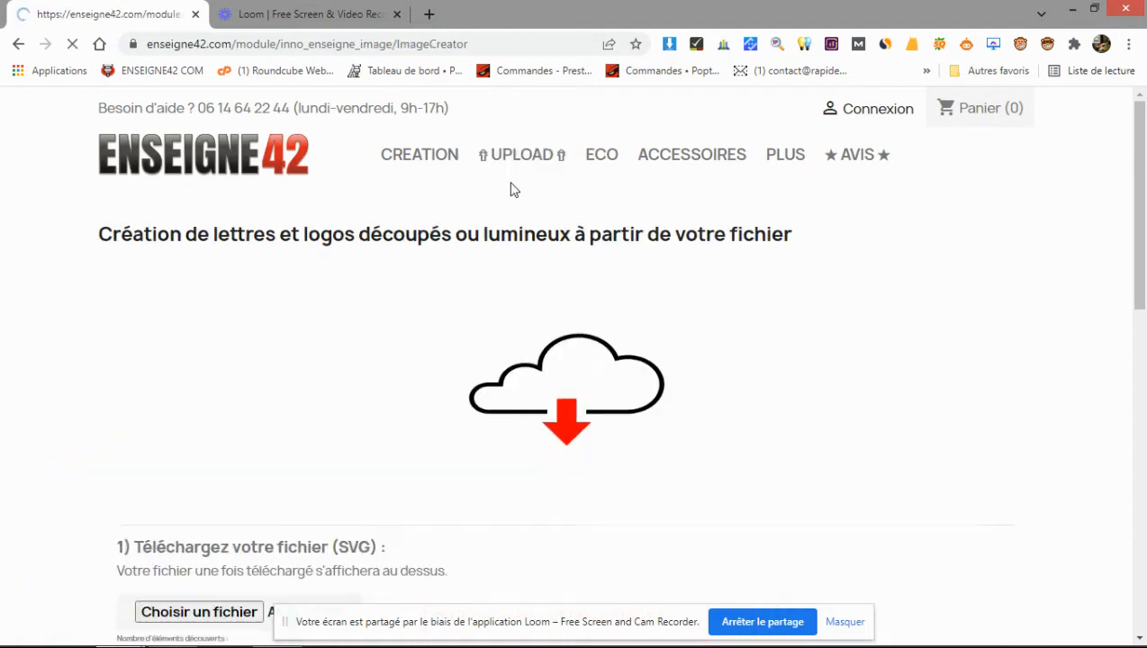
- Upload mon-enseigne.svg from the desktop as the sign's design file
{"action": "scroll", "coordinate": [513, 190], "scroll_direction": "down", "scroll_amount": 4}
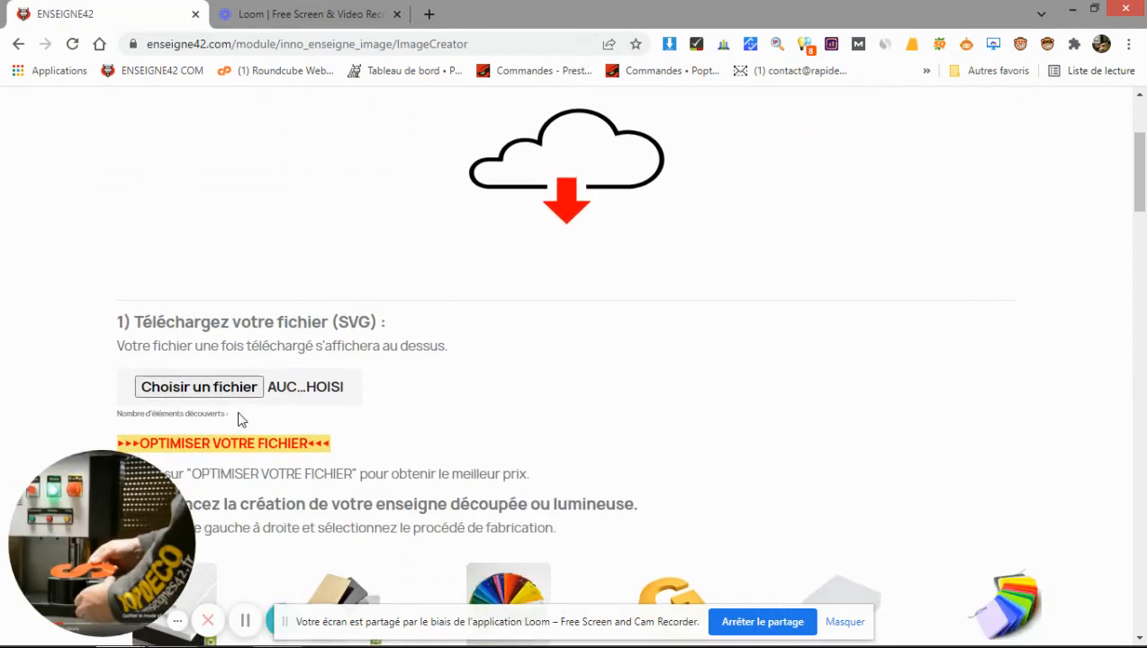
{"action": "left_click", "coordinate": [229, 302]}
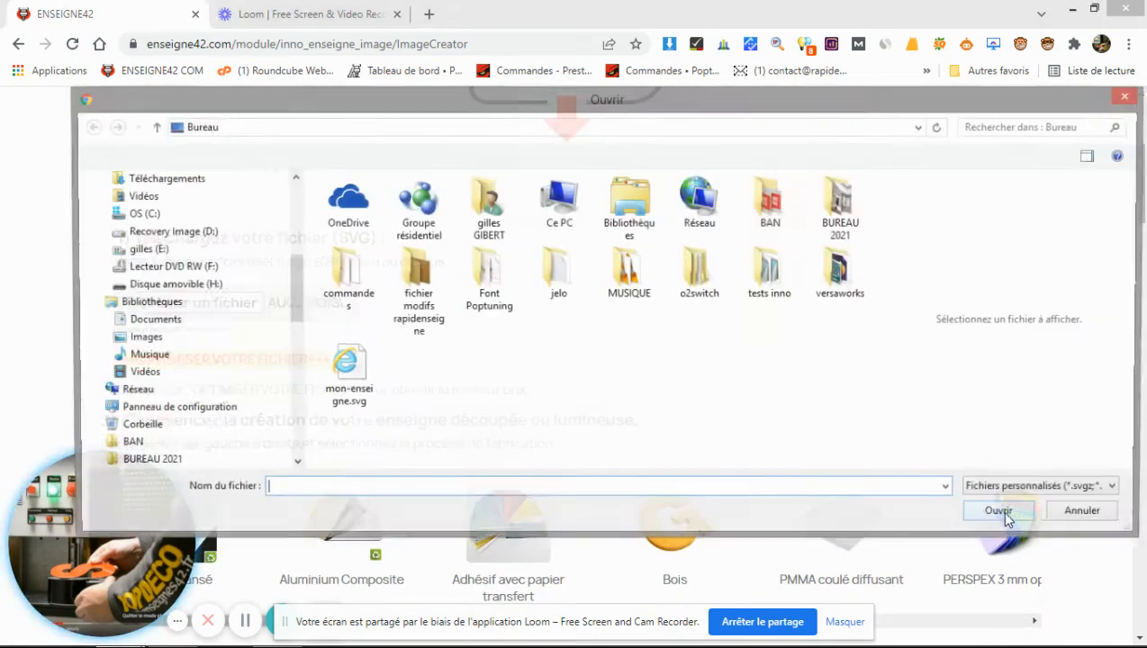
{"action": "left_click", "coordinate": [345, 369]}
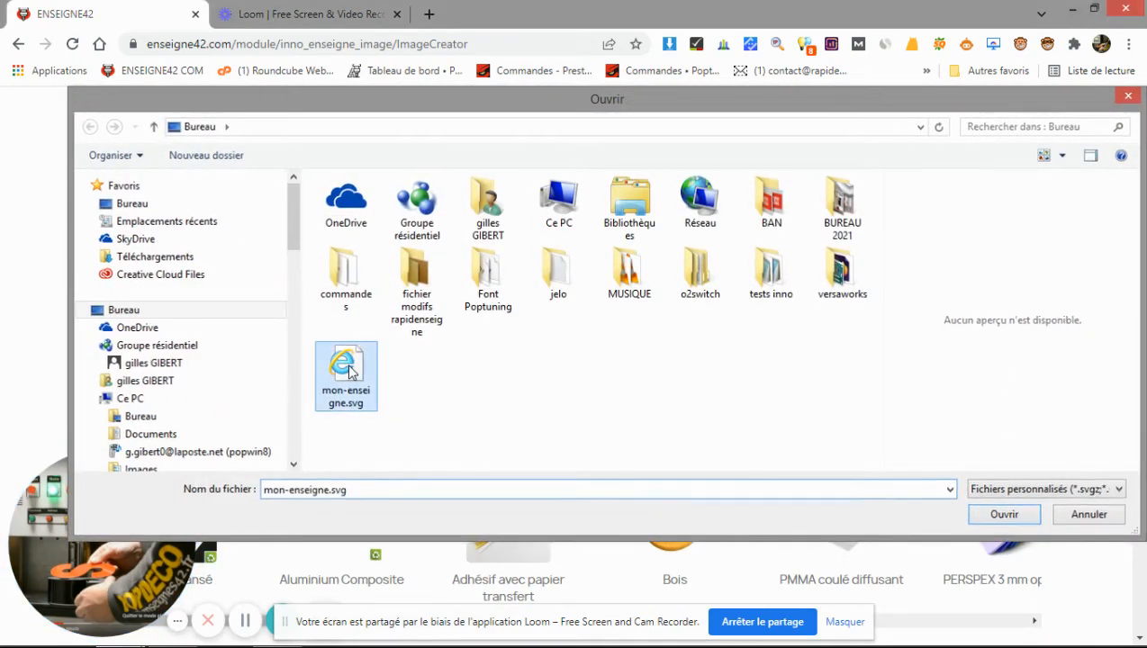
{"action": "double_click", "coordinate": [345, 369]}
- Set the uploaded lettering's height to 40 cm
{"action": "left_click", "coordinate": [649, 314]}
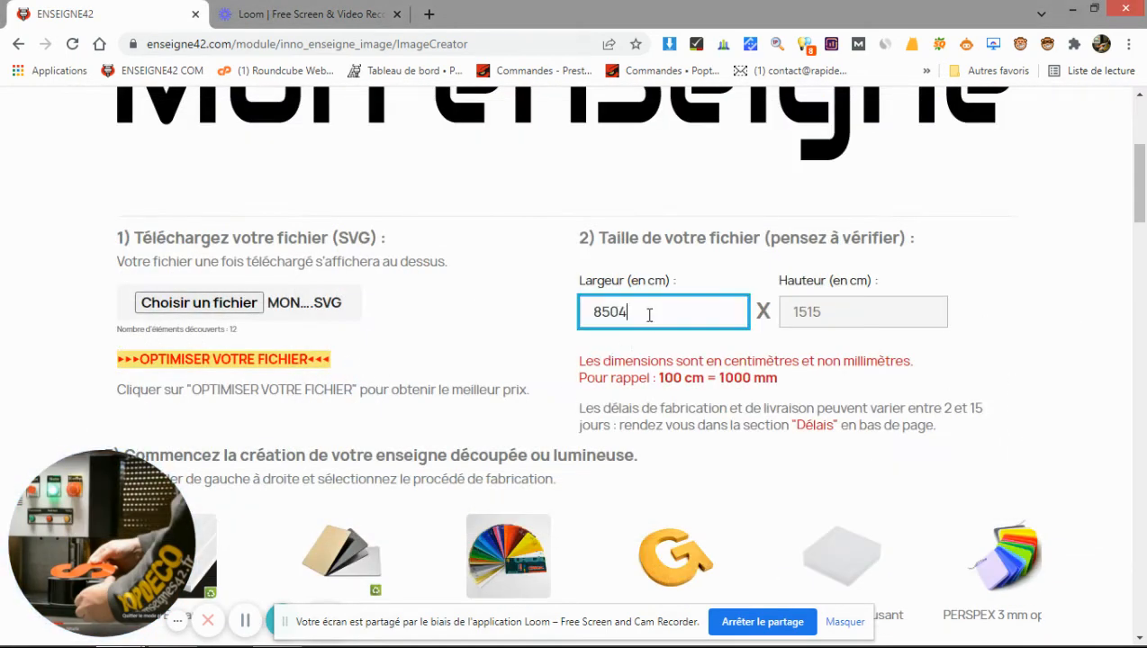
{"action": "left_click_drag", "start_coordinate": [649, 314], "coordinate": [555, 322]}
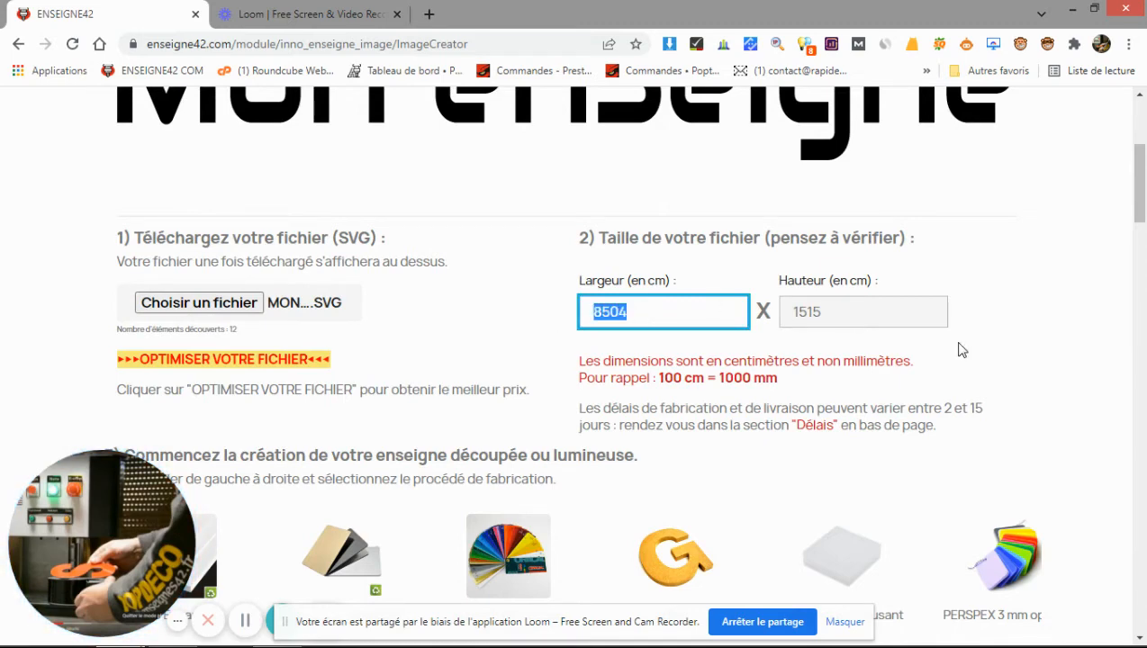
{"action": "left_click_drag", "start_coordinate": [840, 311], "coordinate": [753, 322]}
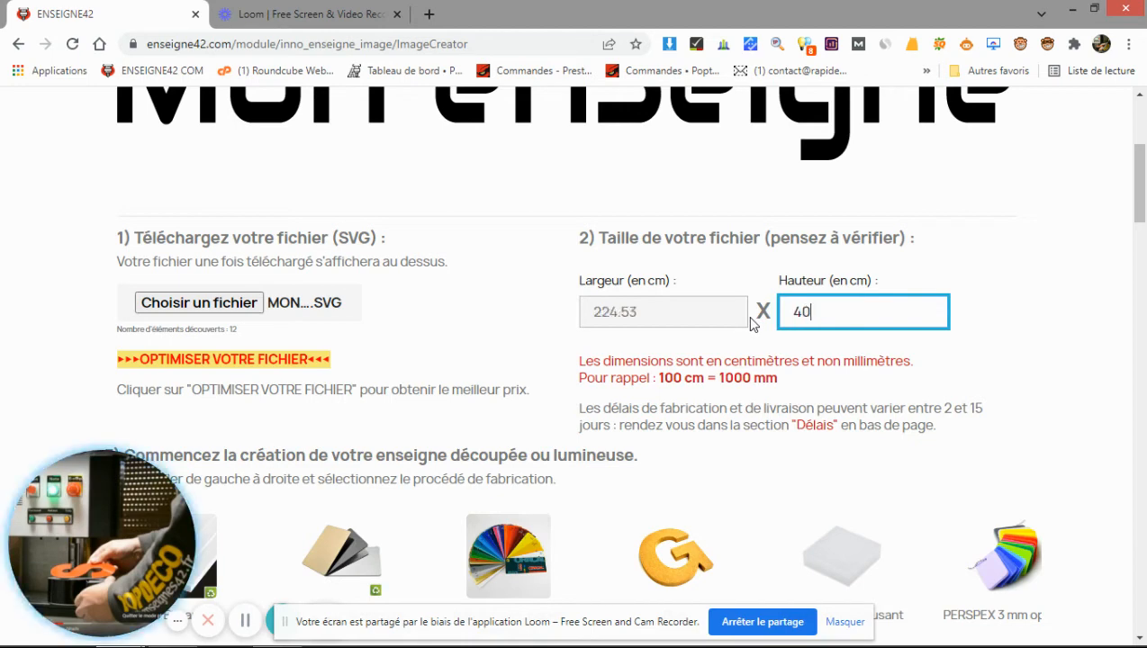
{"action": "left_click", "coordinate": [502, 333]}
- Choose PVC Expansé as the manufacturing process with the "PVC 10 mm blanc" material, and check the price
{"action": "scroll", "coordinate": [504, 336], "scroll_direction": "down", "scroll_amount": 3}
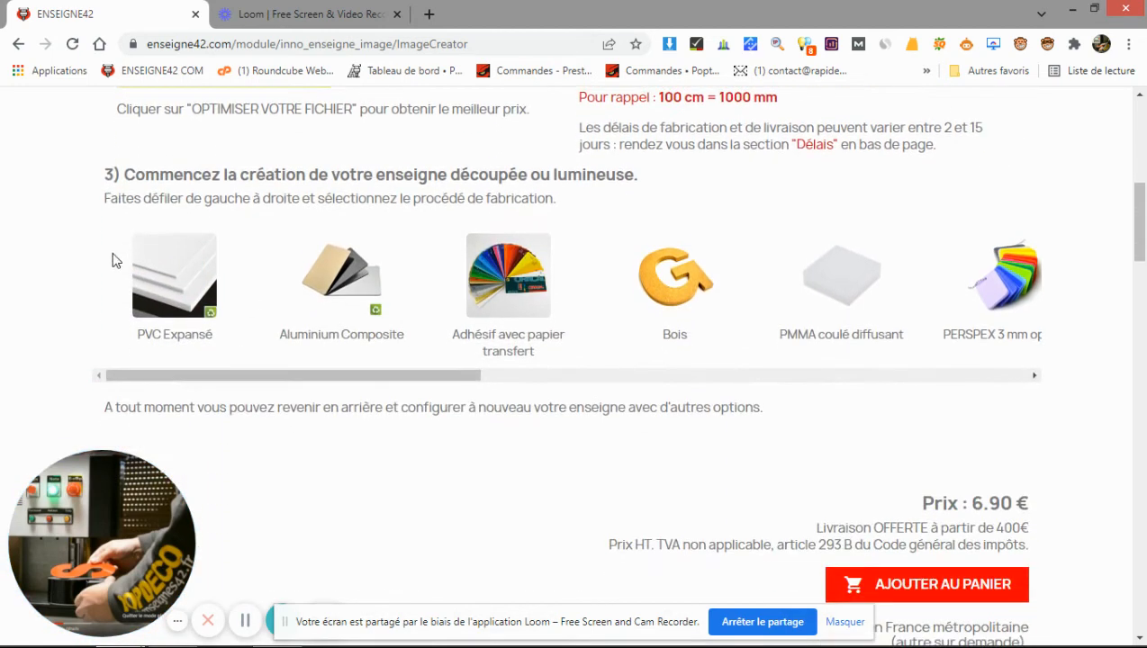
{"action": "left_click", "coordinate": [184, 274]}
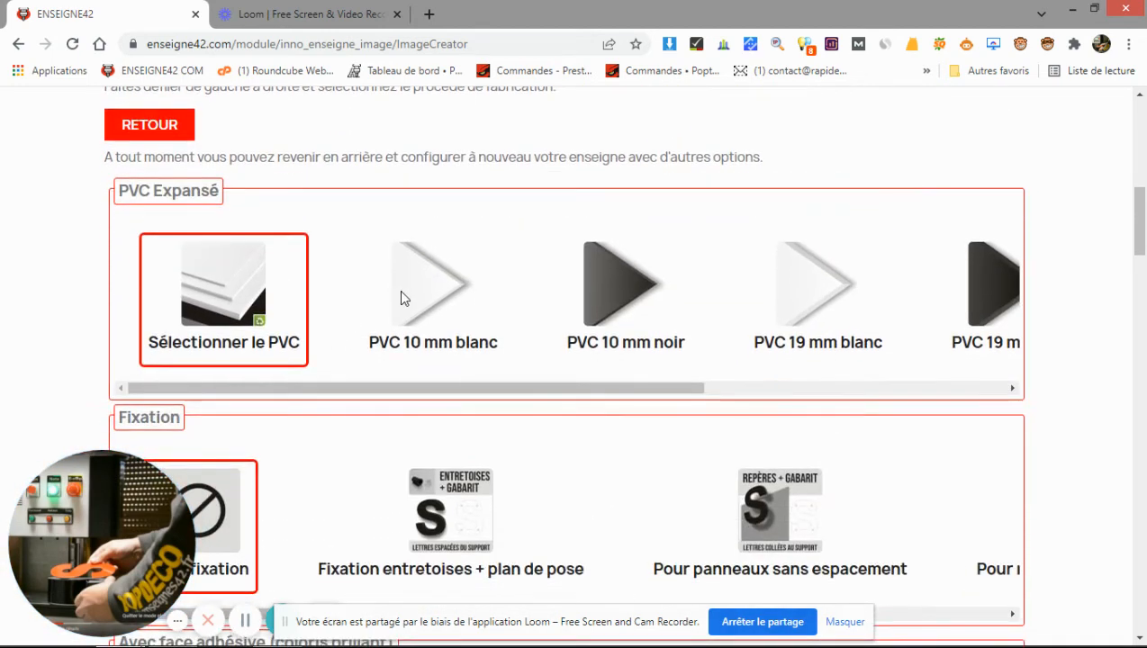
{"action": "left_click", "coordinate": [402, 290]}
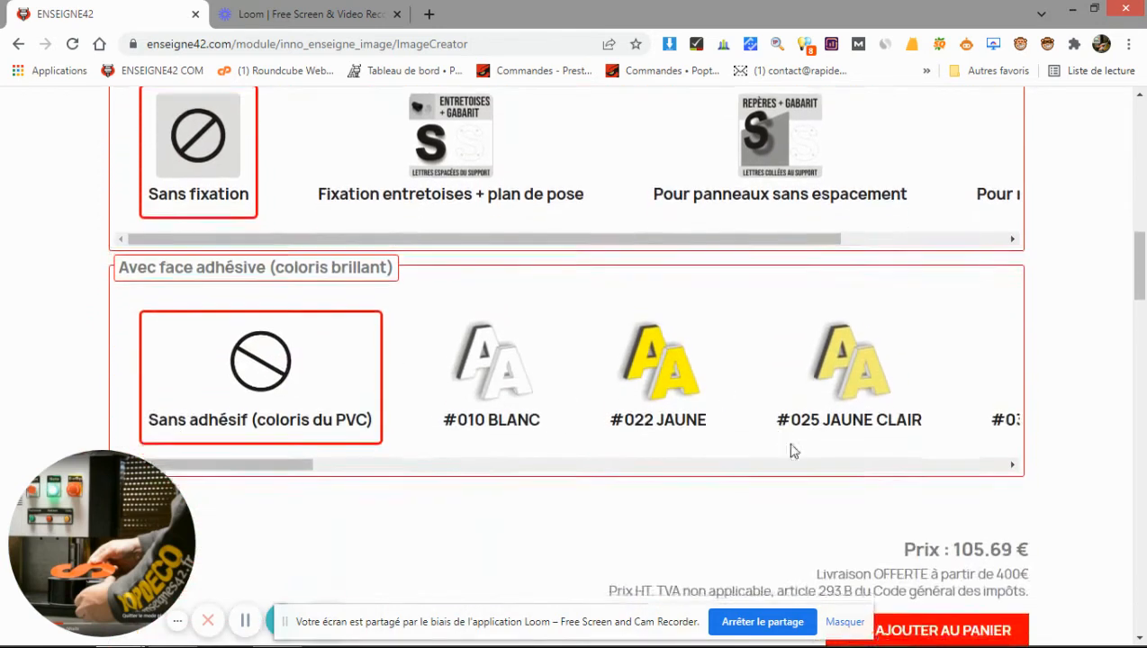
{"action": "scroll", "coordinate": [846, 482], "scroll_direction": "down", "scroll_amount": 1}
- Try the "Fixation entretoises + plan de pose" mounting to compare its price, then return to "Sans fixation"
{"action": "scroll", "coordinate": [973, 474], "scroll_direction": "up", "scroll_amount": 2}
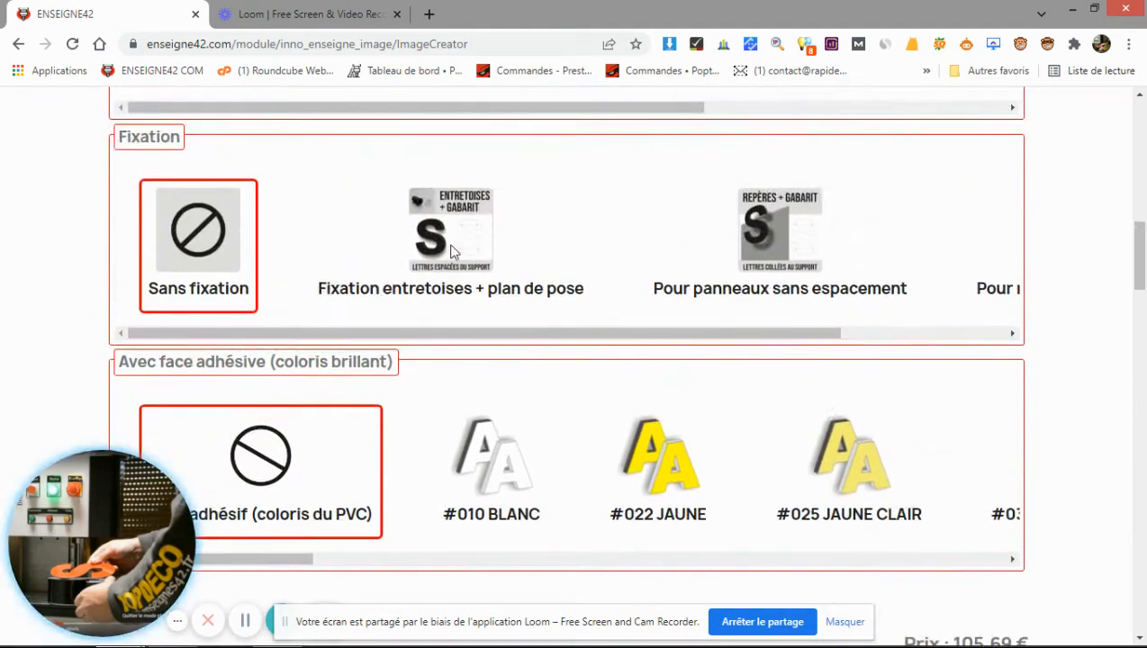
{"action": "left_click", "coordinate": [453, 252]}
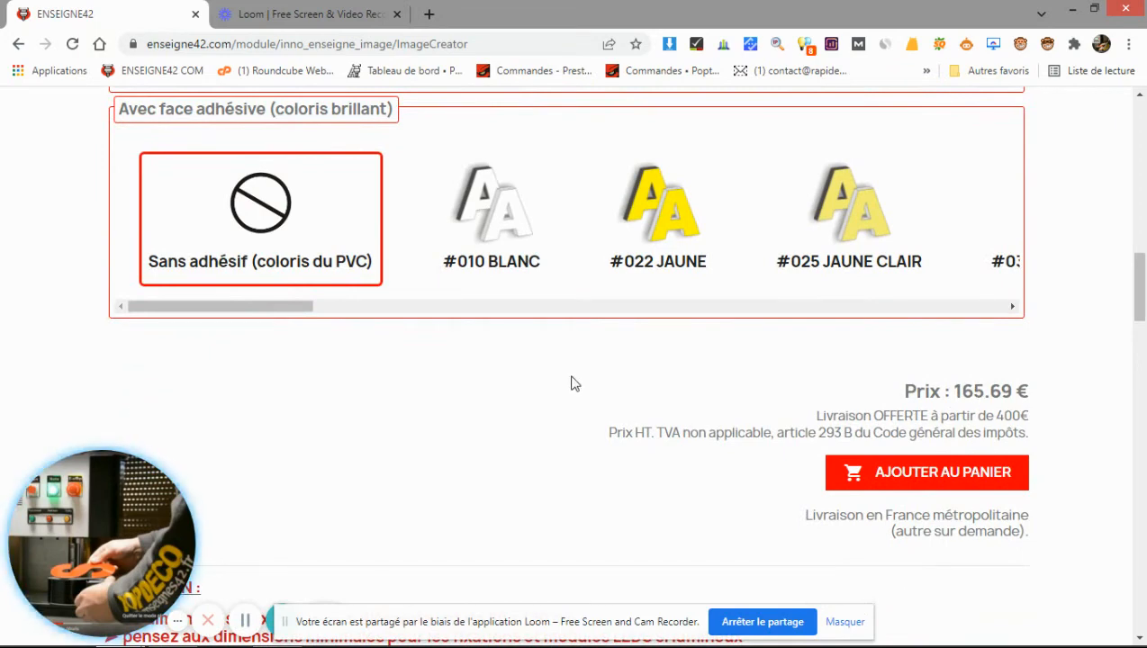
{"action": "scroll", "coordinate": [512, 377], "scroll_direction": "up", "scroll_amount": 3}
{"action": "left_click", "coordinate": [249, 206]}
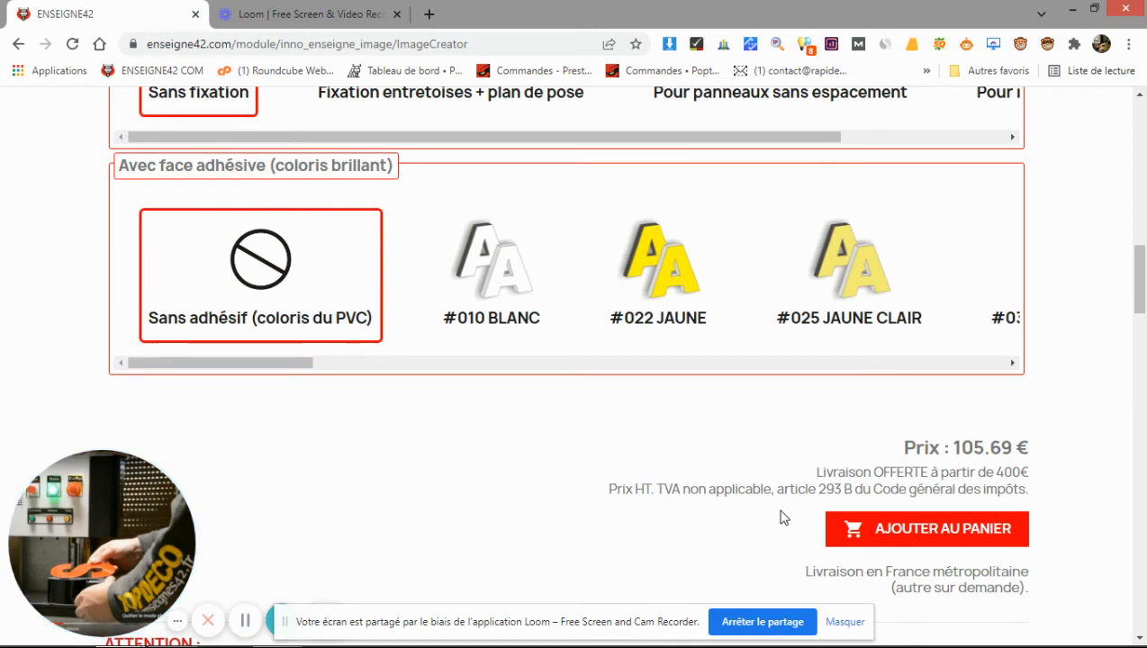
- Select the "Fixation entretoises + plan de pose" mounting and review the price, chosen options and lettering preview
{"action": "scroll", "coordinate": [525, 479], "scroll_direction": "up", "scroll_amount": 2}
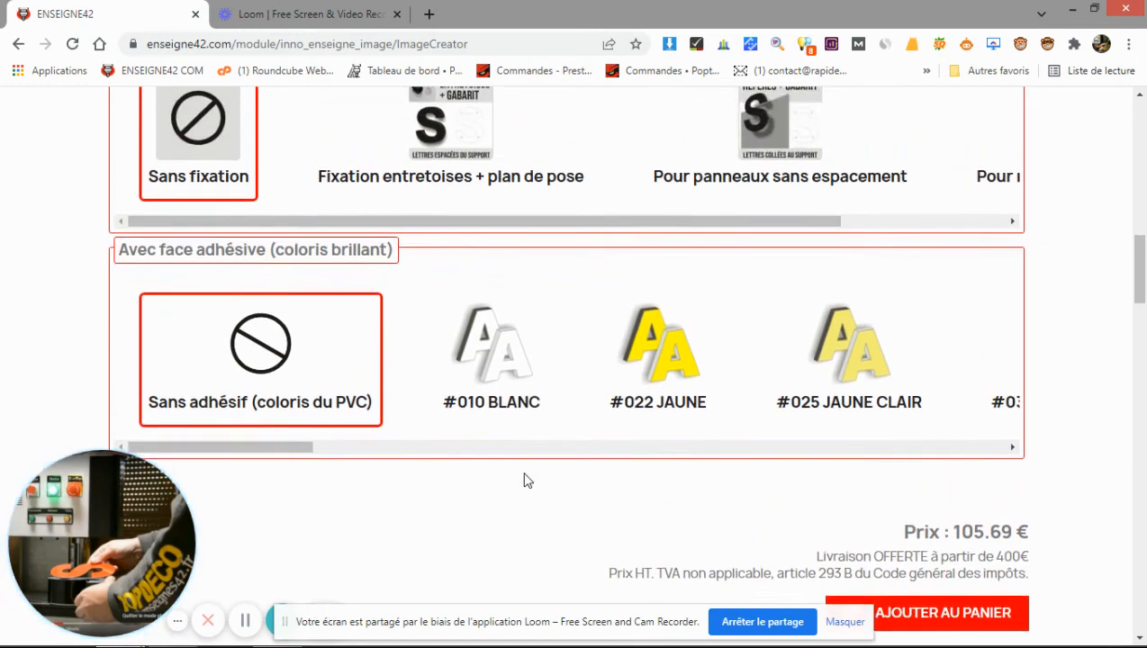
{"action": "left_click", "coordinate": [443, 193]}
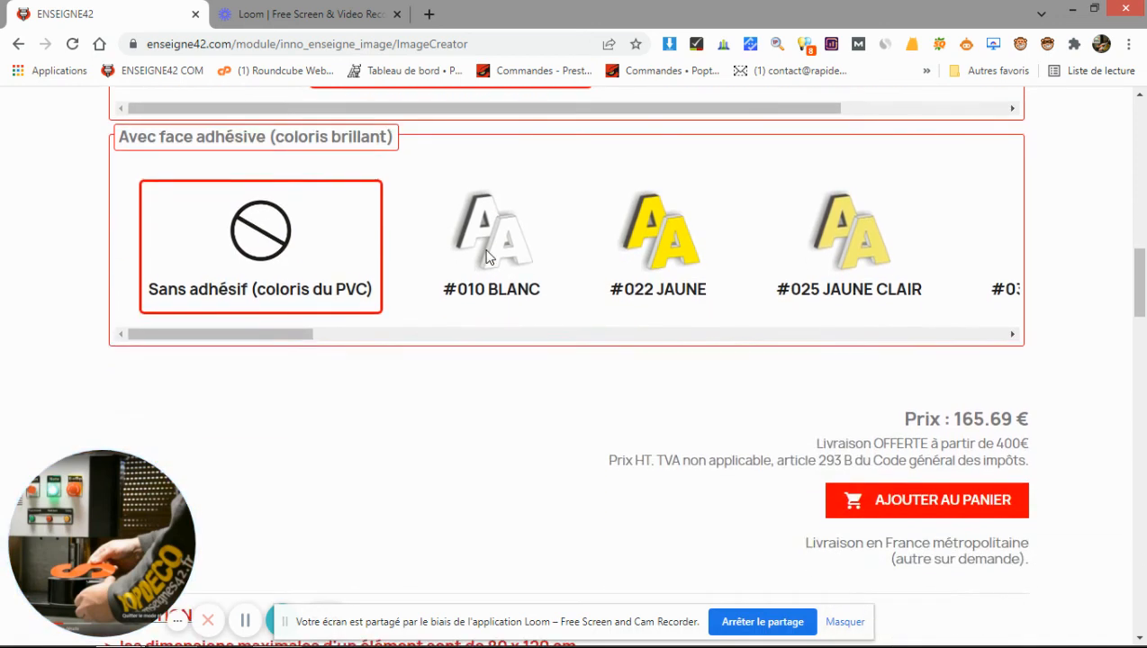
{"action": "scroll", "coordinate": [515, 438], "scroll_direction": "up", "scroll_amount": 3}
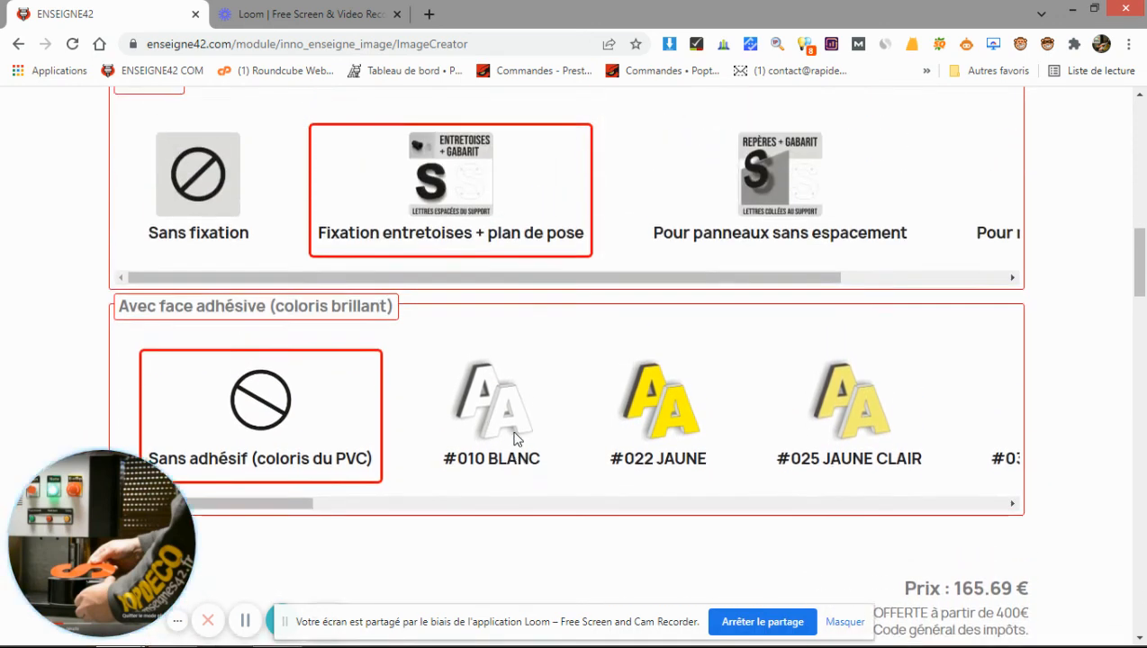
{"action": "scroll", "coordinate": [518, 439], "scroll_direction": "up", "scroll_amount": 2}
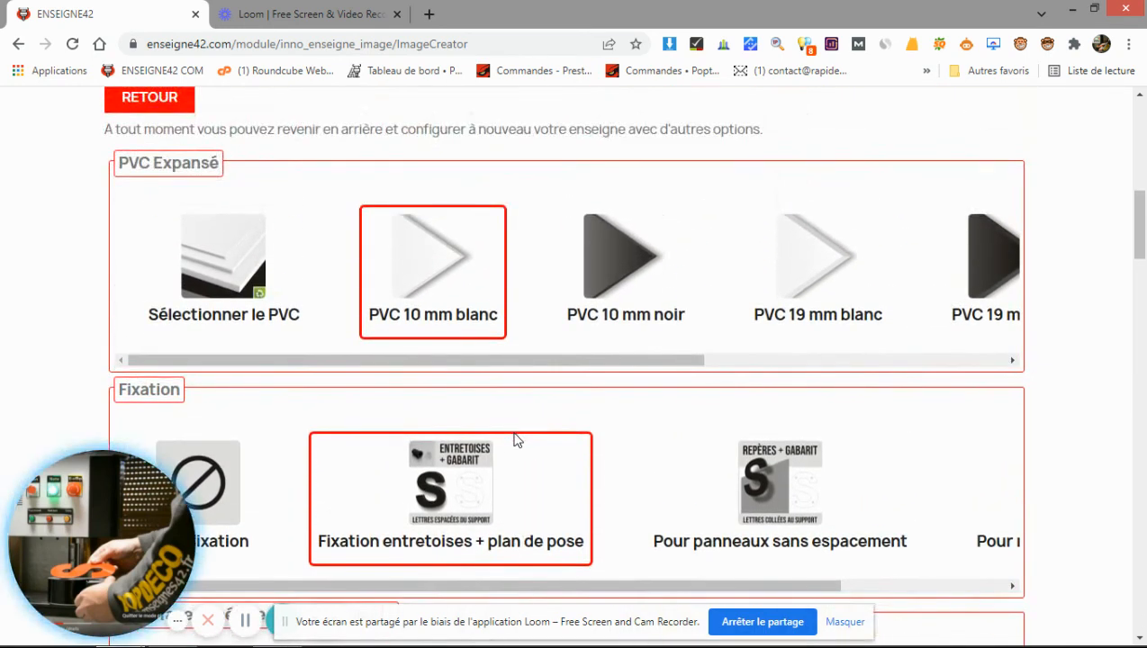
{"action": "scroll", "coordinate": [416, 328], "scroll_direction": "up", "scroll_amount": 8}
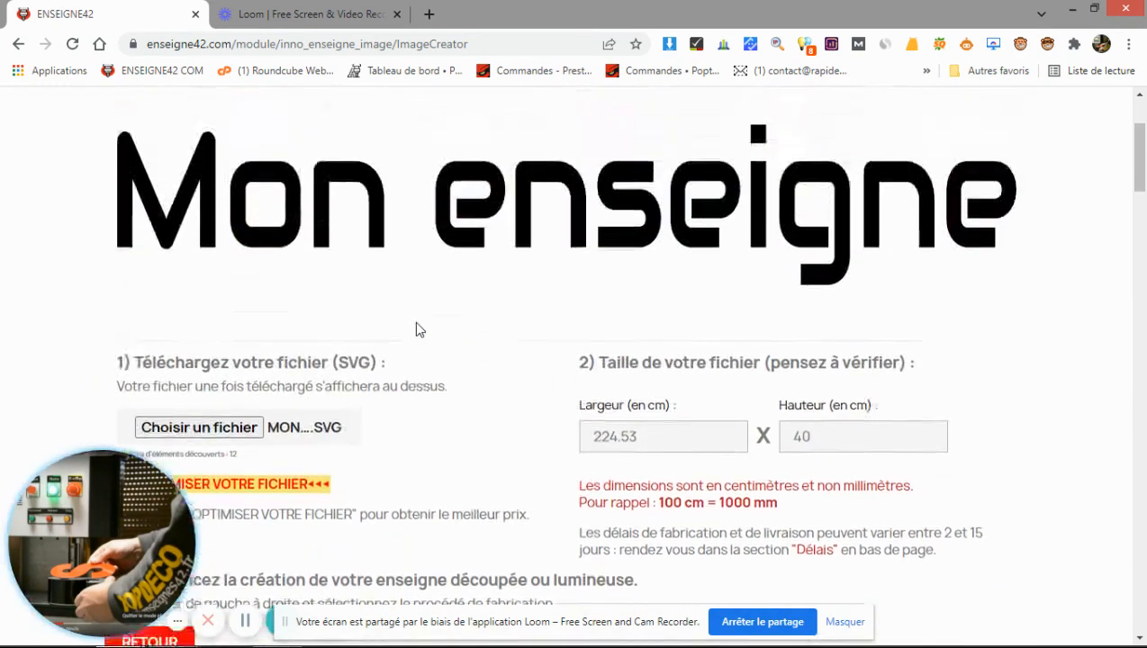